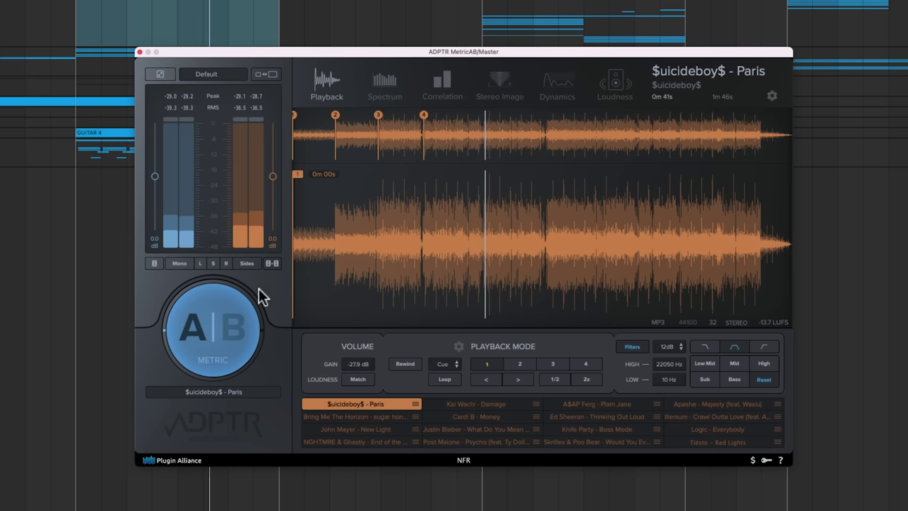
Toggle A/B, tour the spectrum, correlation, stereo image, dynamics and loudness views, then show dual spectra
{"action": "left_click", "coordinate": [231, 297]}
{"action": "left_click", "coordinate": [231, 296]}
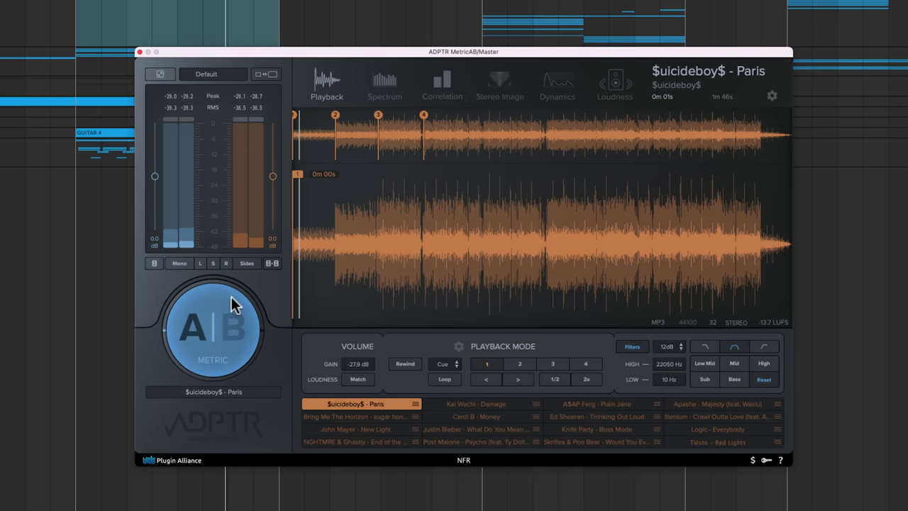
{"action": "left_click", "coordinate": [384, 89]}
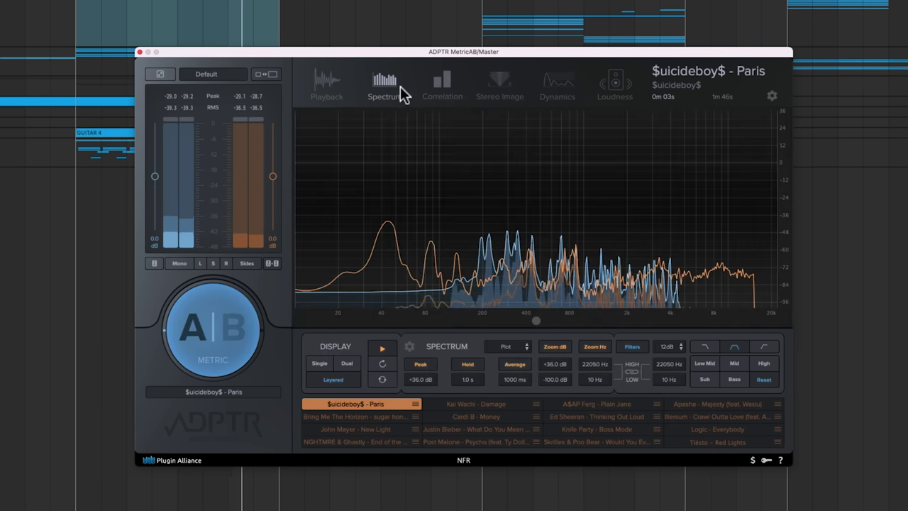
{"action": "left_click", "coordinate": [436, 87]}
{"action": "left_click", "coordinate": [500, 85]}
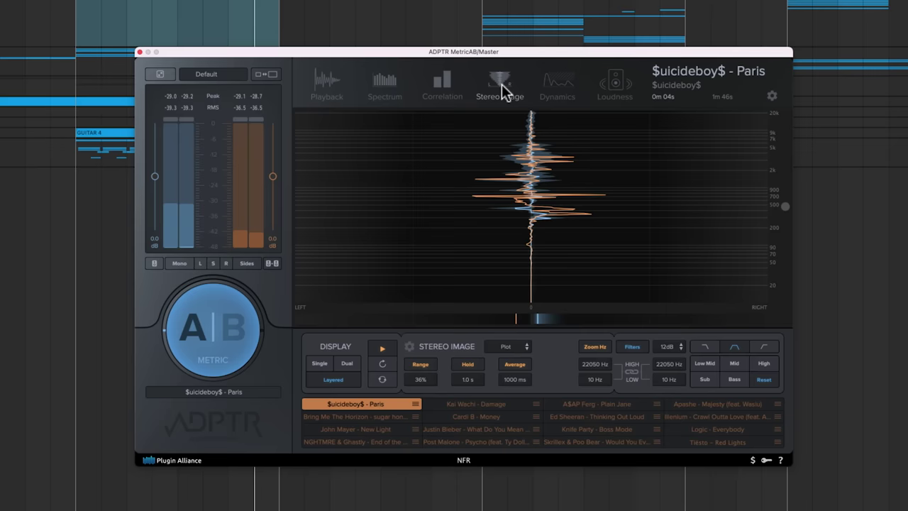
{"action": "left_click", "coordinate": [547, 85]}
{"action": "left_click", "coordinate": [615, 86]}
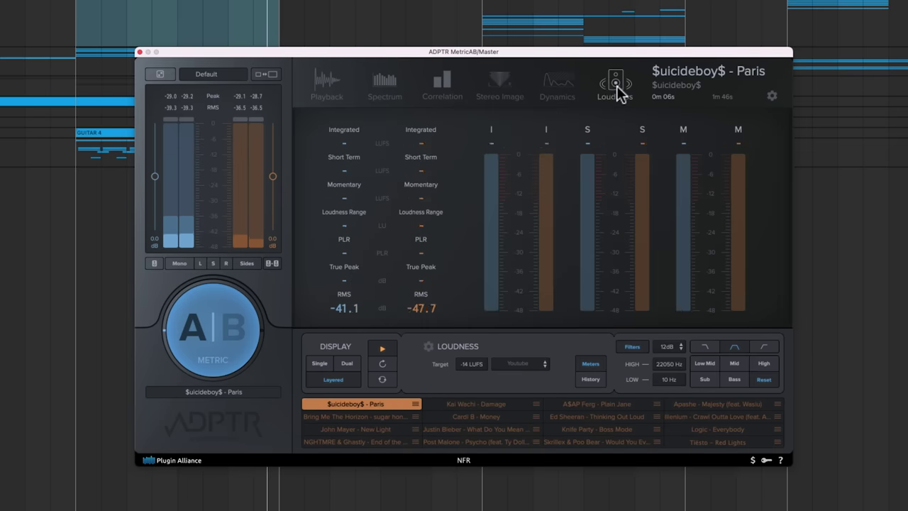
{"action": "left_click", "coordinate": [395, 85]}
{"action": "left_click", "coordinate": [349, 364]}
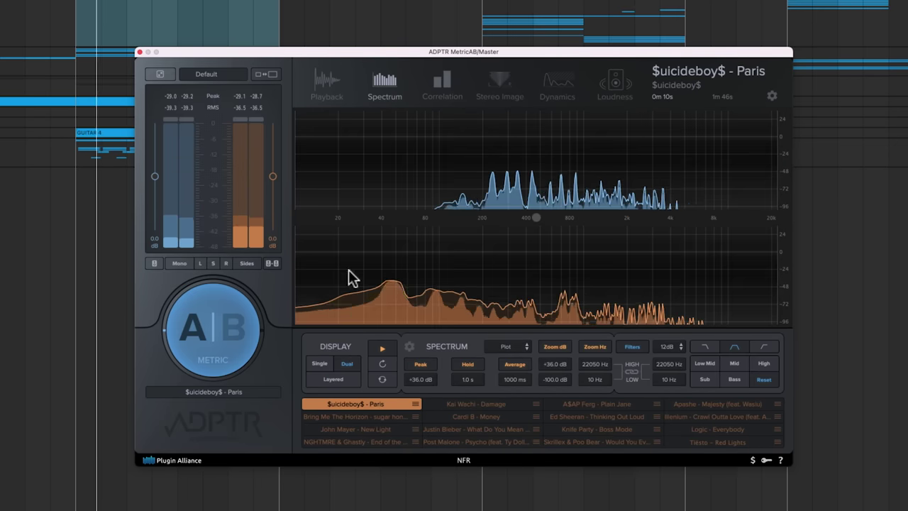
Back on the playback waveform, match every reference's level to A
{"action": "left_click", "coordinate": [325, 90]}
{"action": "left_click", "coordinate": [271, 264]}
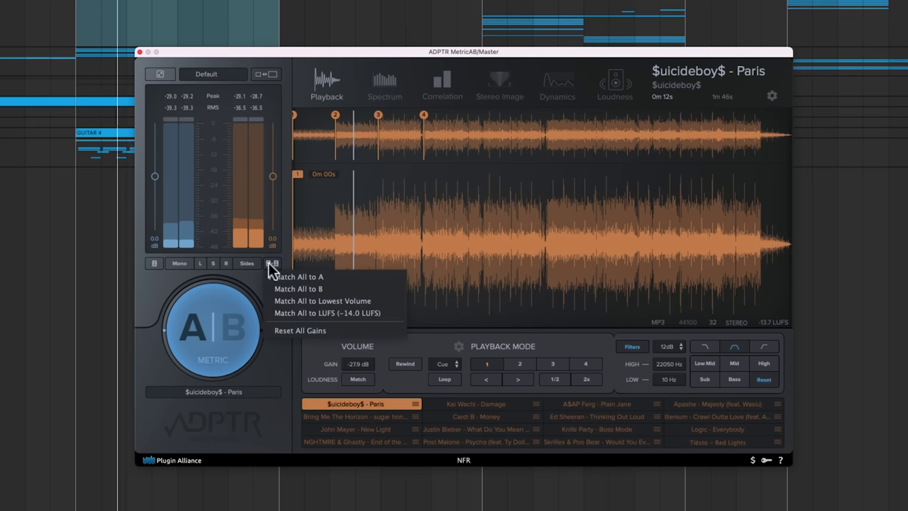
{"action": "left_click", "coordinate": [337, 277]}
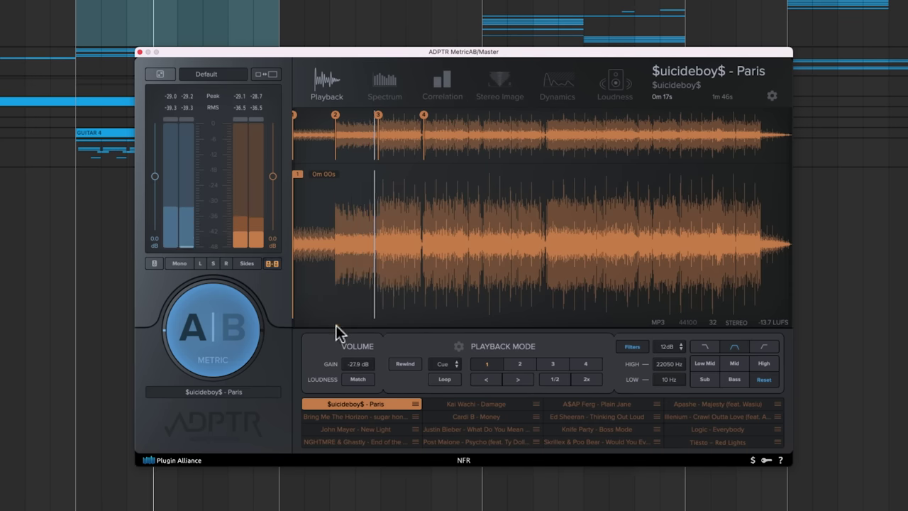
Cycle through the Bring Me The Horizon, John Mayer and Paris references, jumping to cues 2 and 3
{"action": "left_click", "coordinate": [347, 417]}
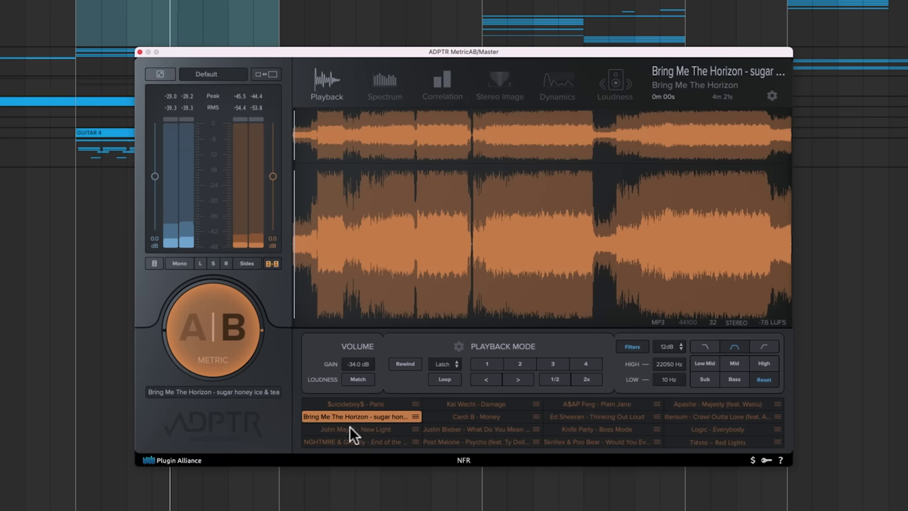
{"action": "left_click", "coordinate": [350, 427]}
{"action": "left_click", "coordinate": [347, 403]}
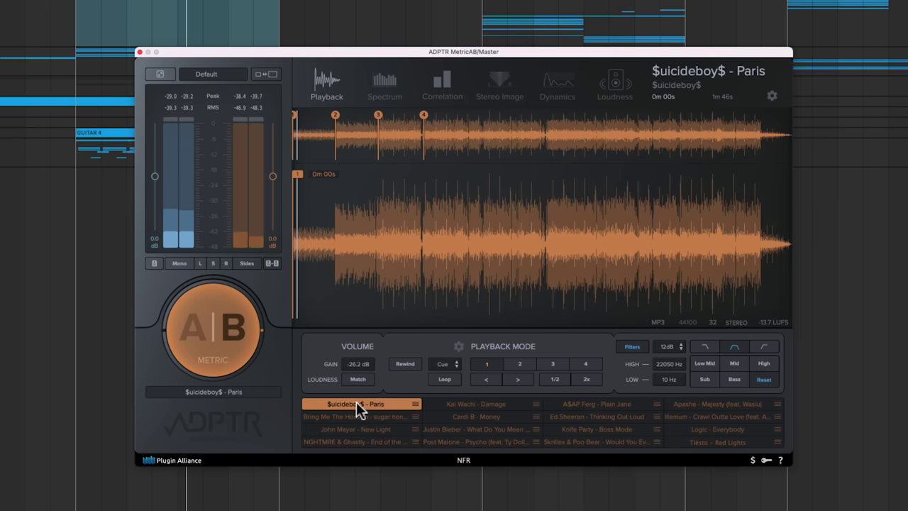
{"action": "left_click", "coordinate": [519, 362]}
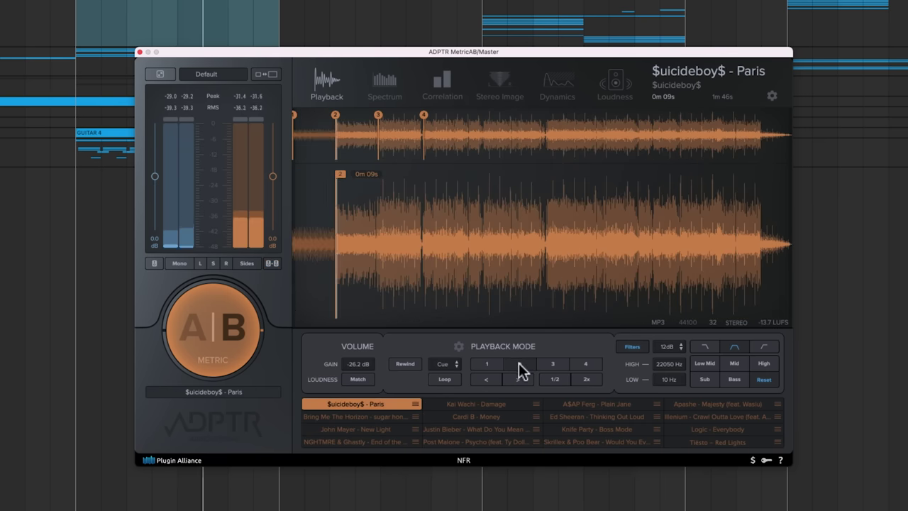
{"action": "left_click", "coordinate": [543, 364]}
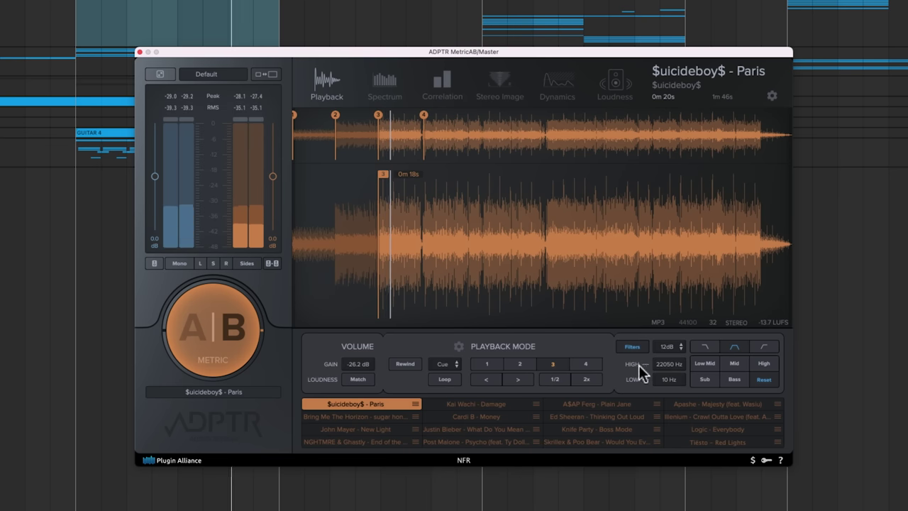
On the spectrum analyser, solo the Sub, 800 Hz–4 kHz and above-4 kHz bands in turn
{"action": "left_click", "coordinate": [389, 87]}
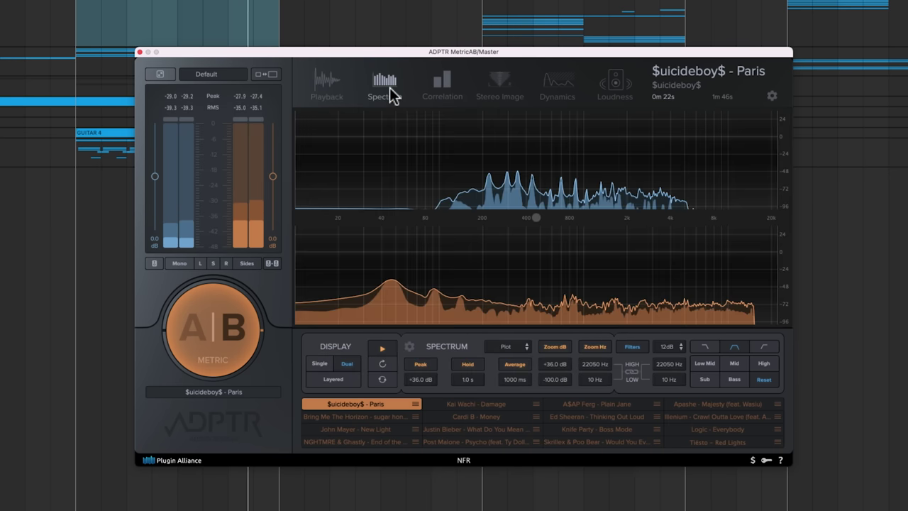
{"action": "left_click", "coordinate": [706, 377]}
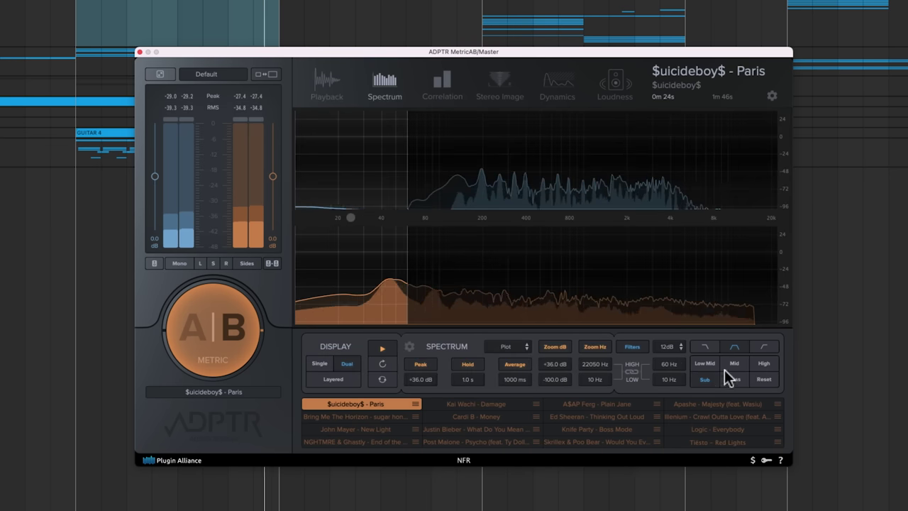
{"action": "left_click", "coordinate": [734, 363]}
{"action": "left_click", "coordinate": [753, 364]}
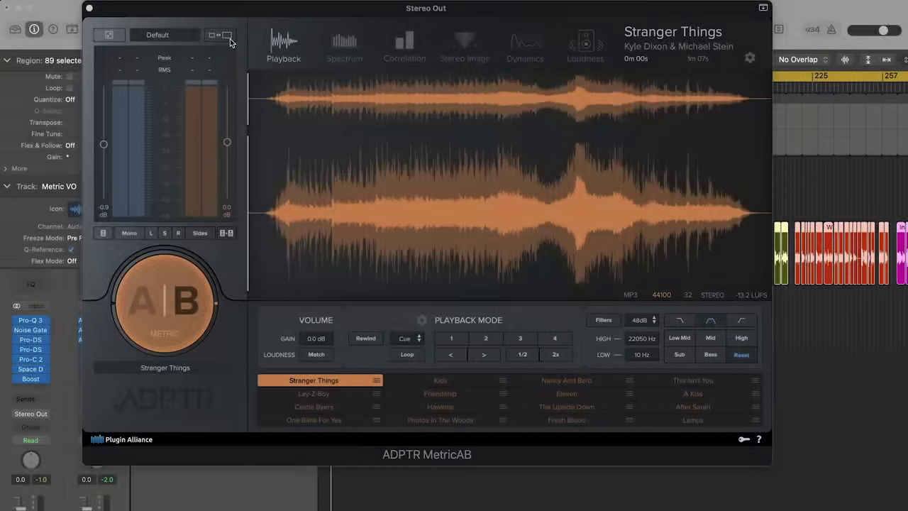
Resize the window to Small, then Large, and save Large as the default size
{"action": "left_click", "coordinate": [227, 37]}
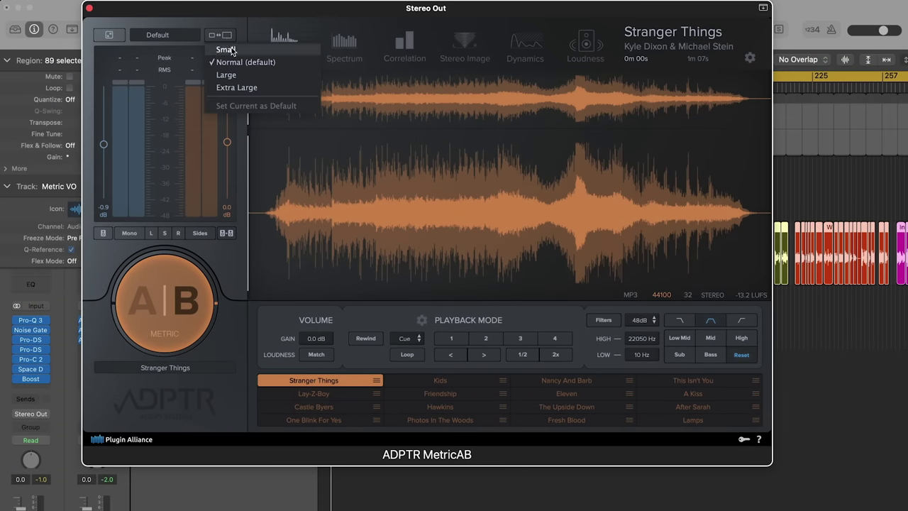
{"action": "left_click", "coordinate": [232, 50]}
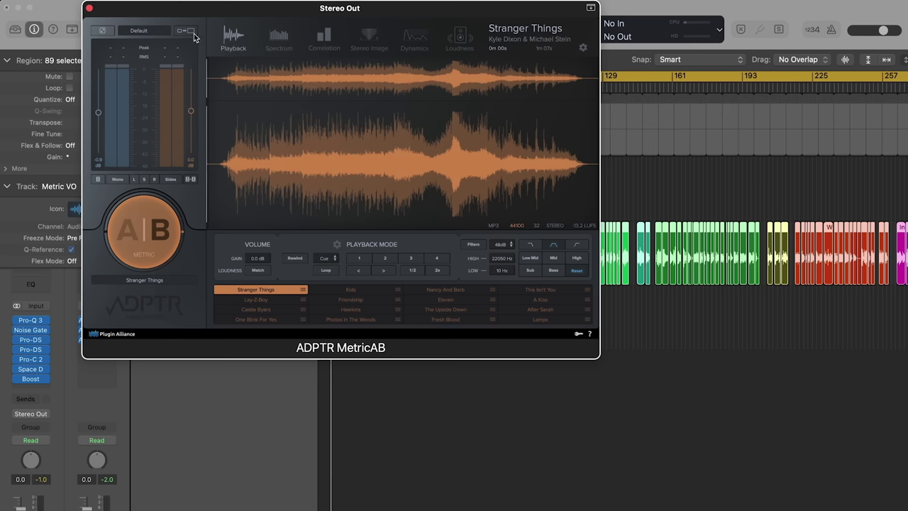
{"action": "left_click", "coordinate": [192, 61]}
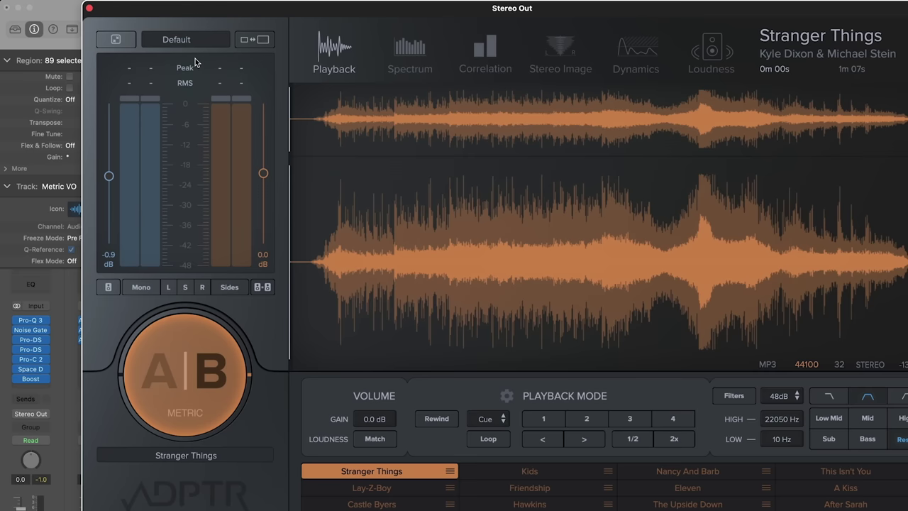
{"action": "left_click", "coordinate": [260, 42]}
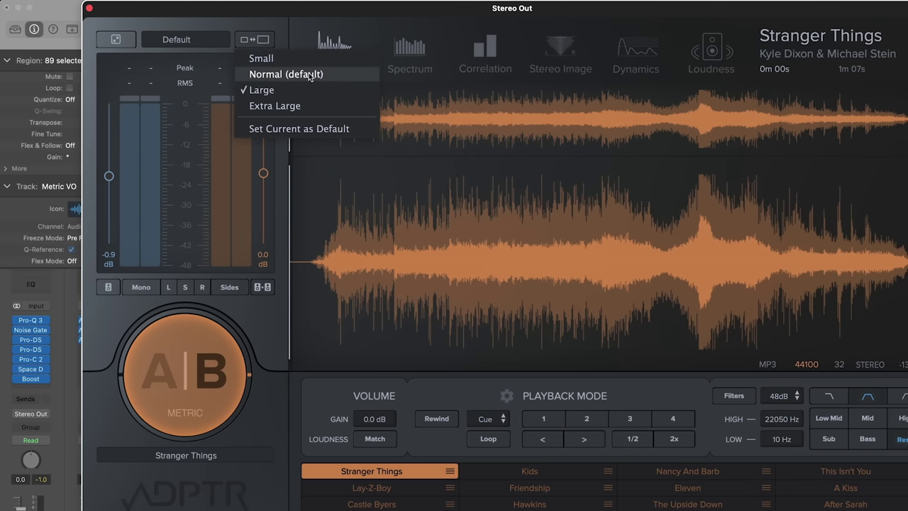
{"action": "left_click", "coordinate": [332, 129]}
{"action": "left_click", "coordinate": [258, 39]}
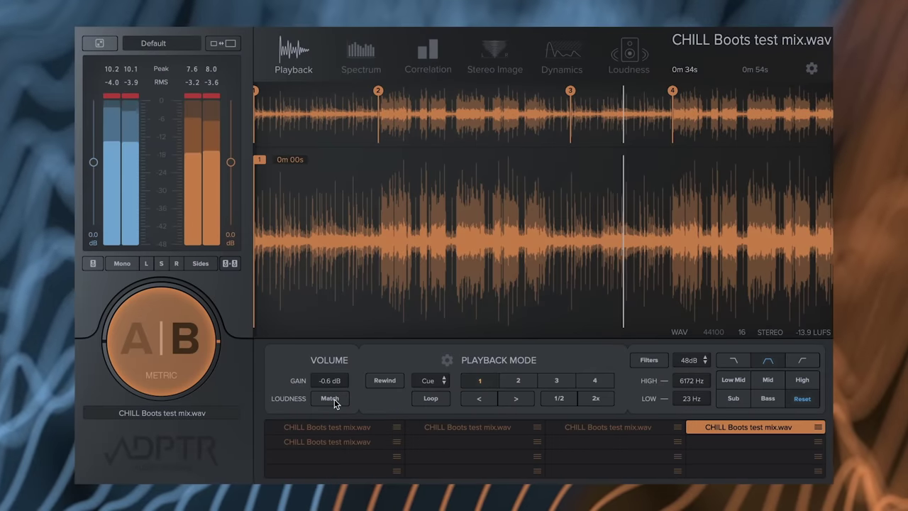
{"action": "left_click", "coordinate": [330, 399]}
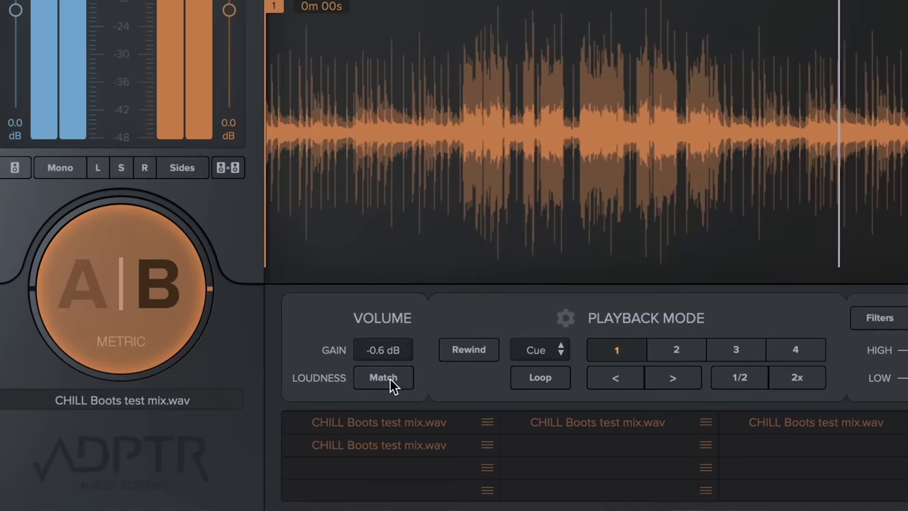
Choose Match A to B under Loudness Match for the CHILL Boots test mix
{"action": "left_click", "coordinate": [363, 384]}
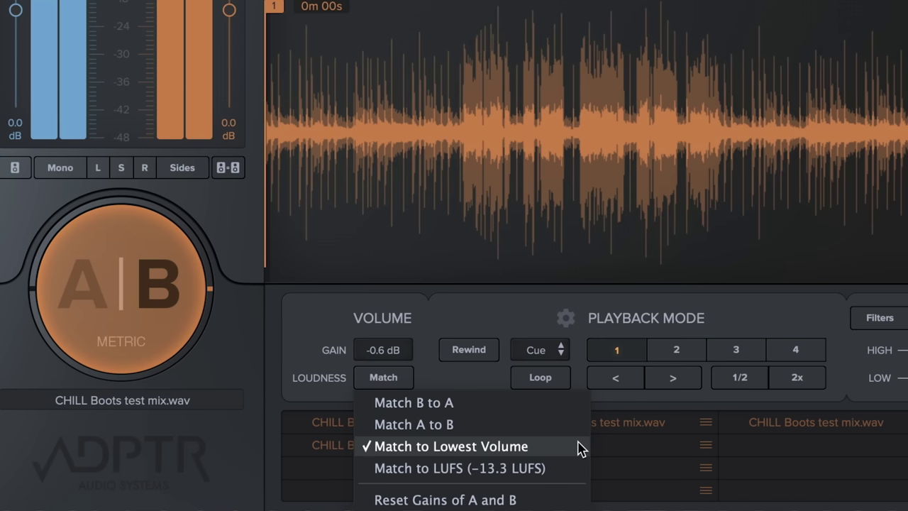
{"action": "left_click", "coordinate": [515, 426]}
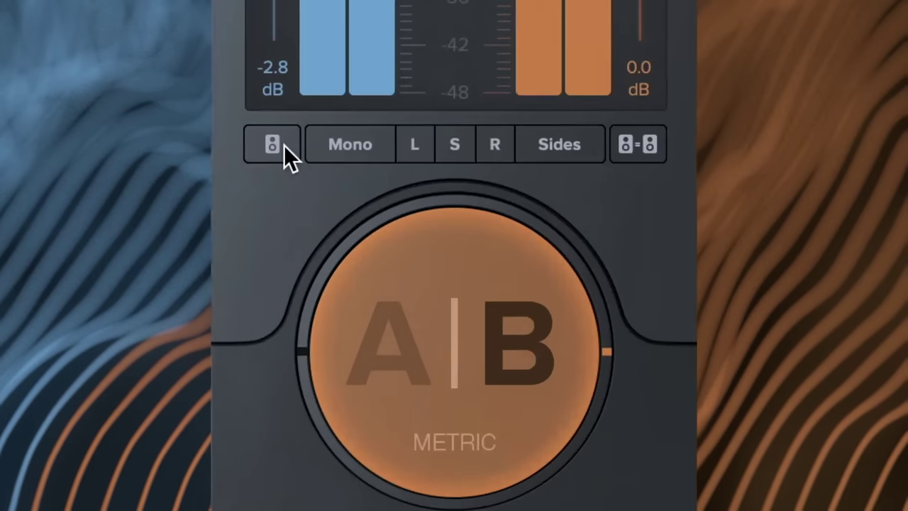
Toggle A/B gain matching on and off, then match every reference's gain to B
{"action": "left_click", "coordinate": [282, 144]}
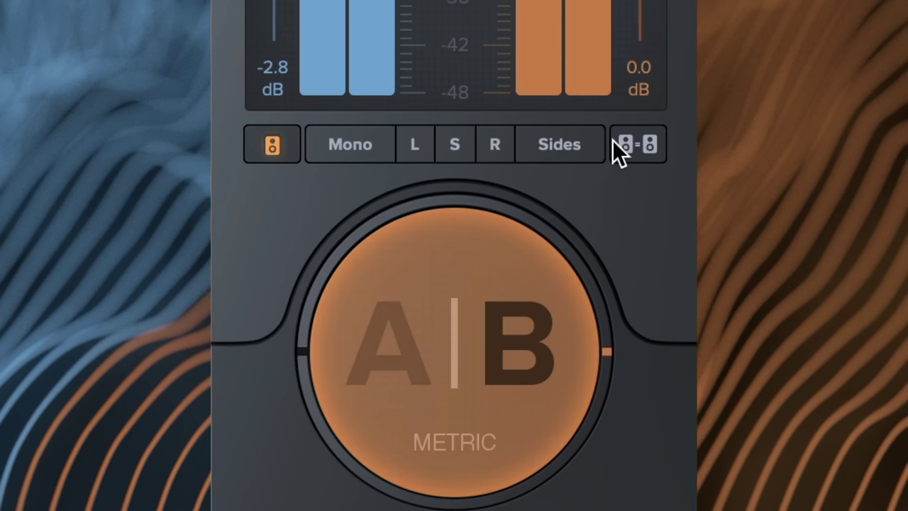
{"action": "left_click", "coordinate": [637, 144]}
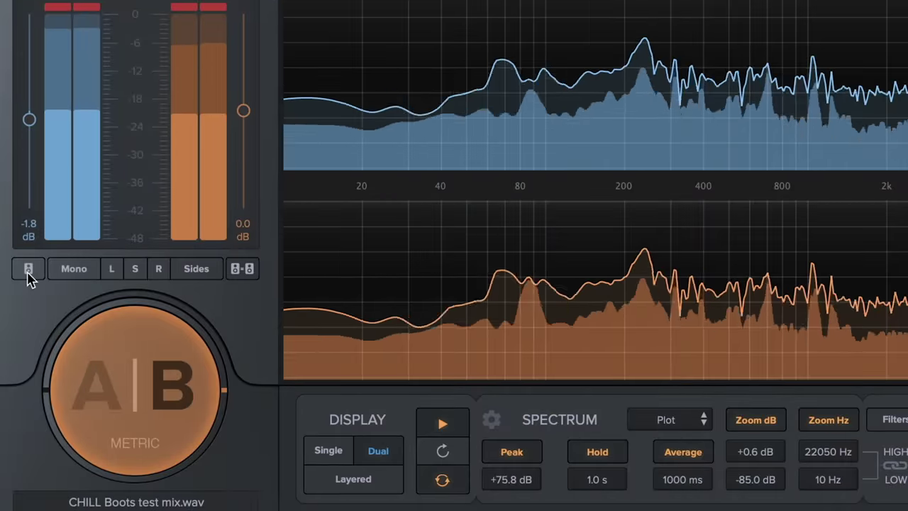
{"action": "left_click", "coordinate": [29, 269]}
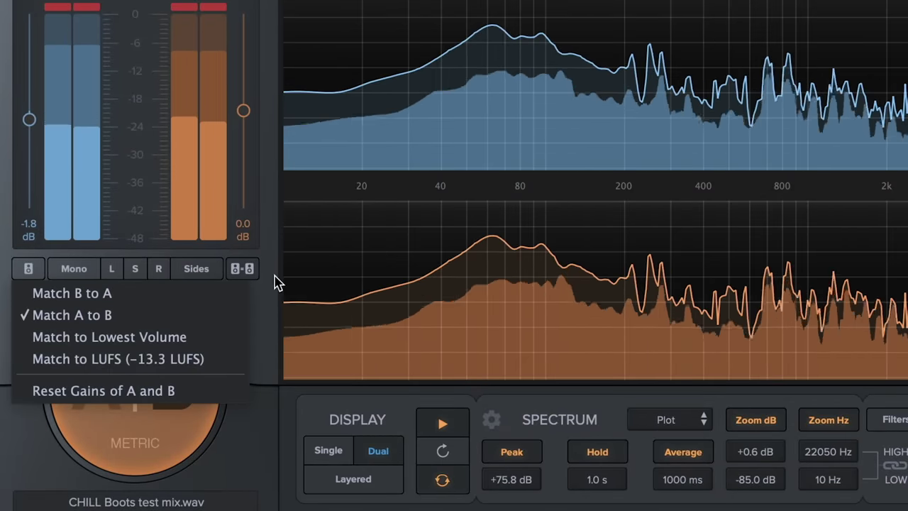
{"action": "left_click", "coordinate": [278, 282]}
{"action": "left_click", "coordinate": [248, 272]}
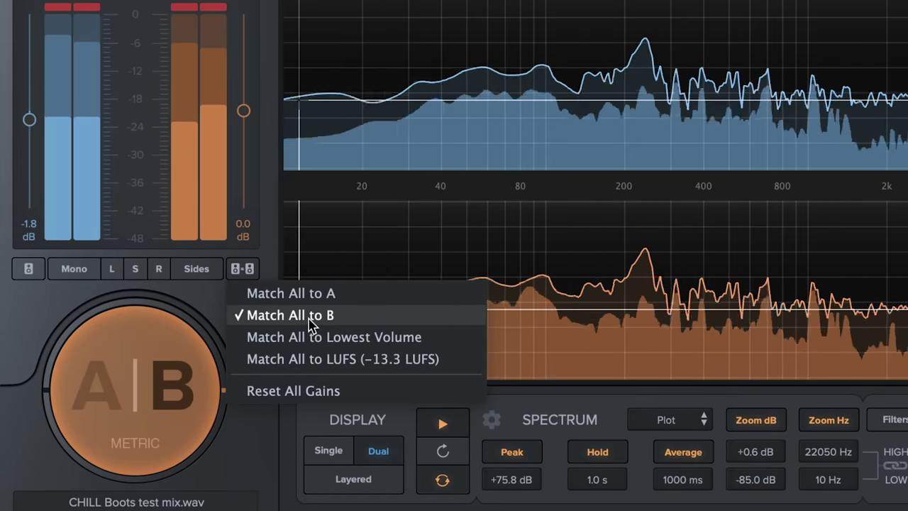
{"action": "left_click", "coordinate": [312, 326]}
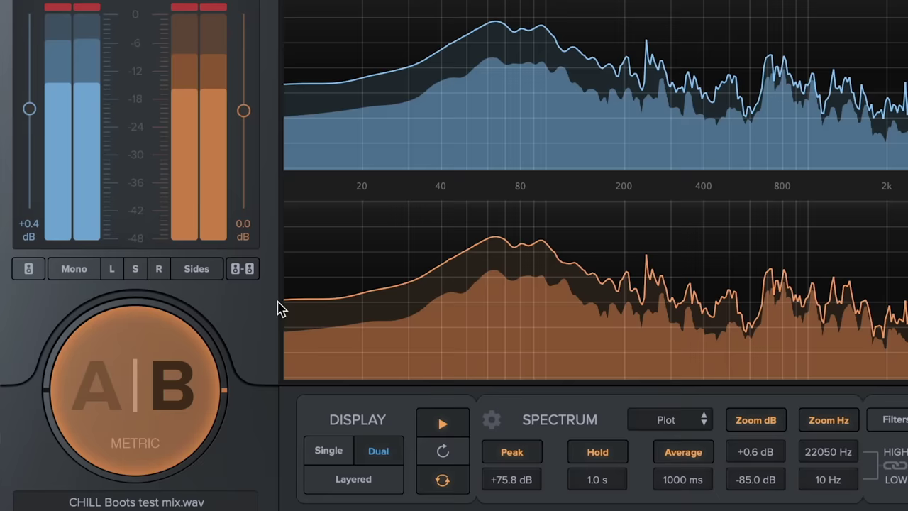
Match all tracks to the lowest volume, then reset all gains to 0.0 dB
{"action": "left_click", "coordinate": [29, 269]}
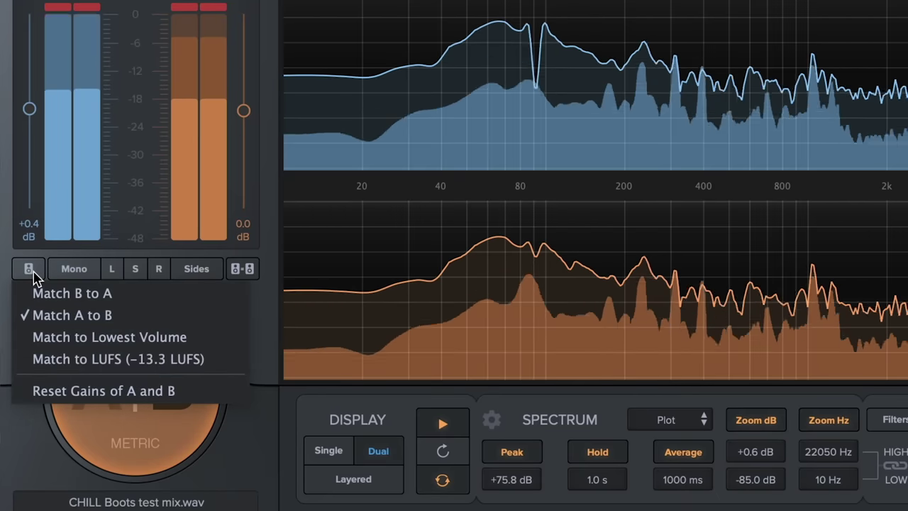
{"action": "left_click", "coordinate": [243, 269]}
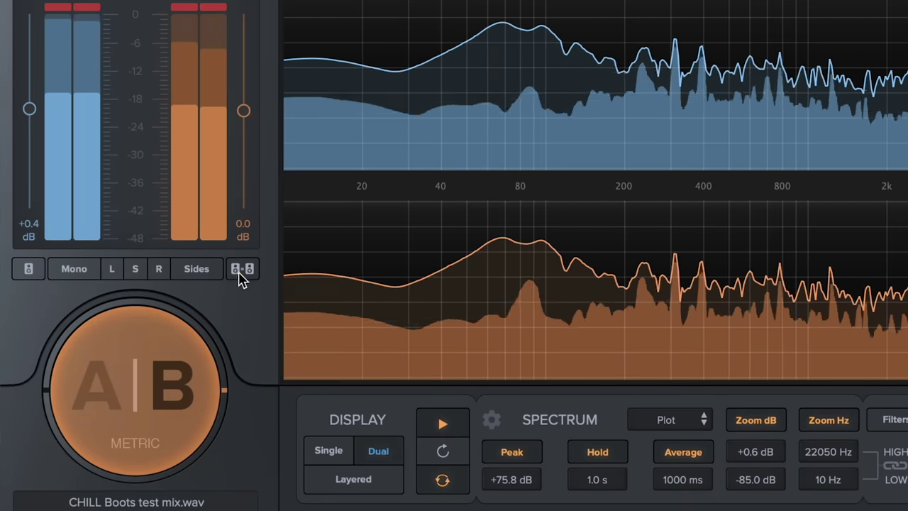
{"action": "left_click", "coordinate": [242, 270]}
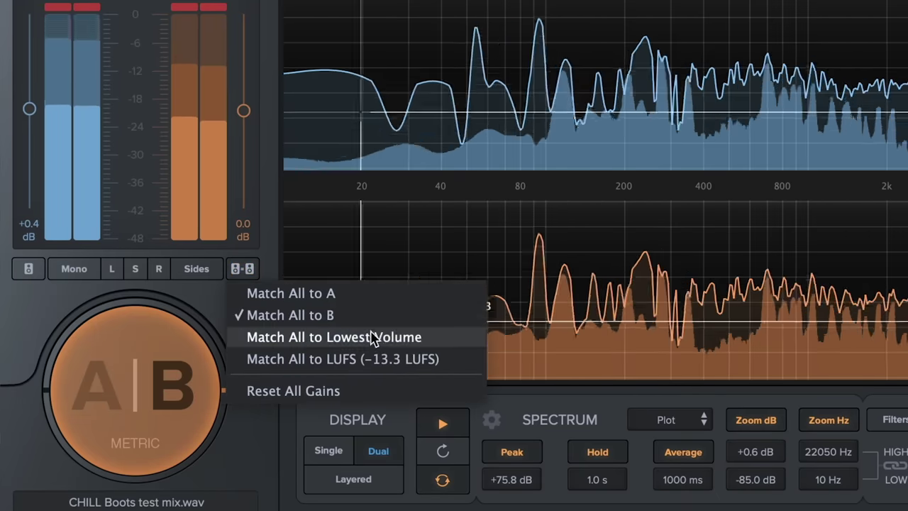
{"action": "left_click", "coordinate": [375, 337]}
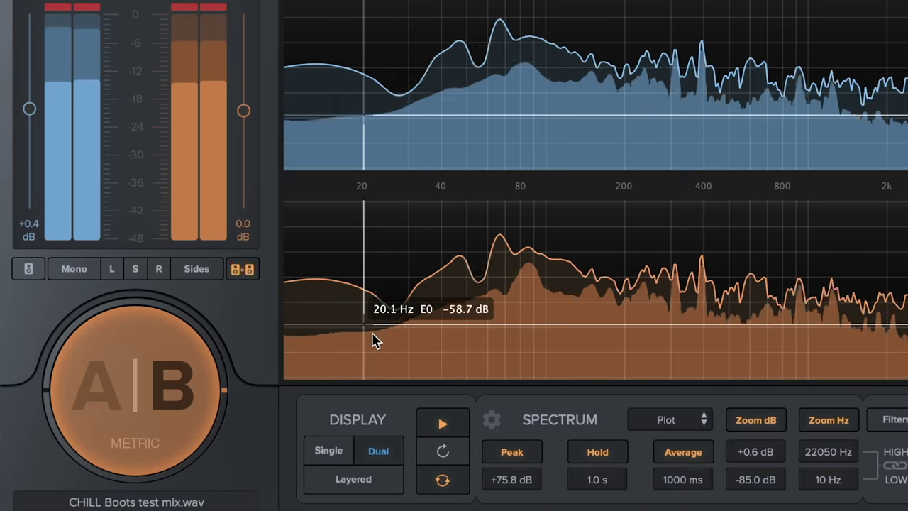
{"action": "left_click", "coordinate": [242, 270]}
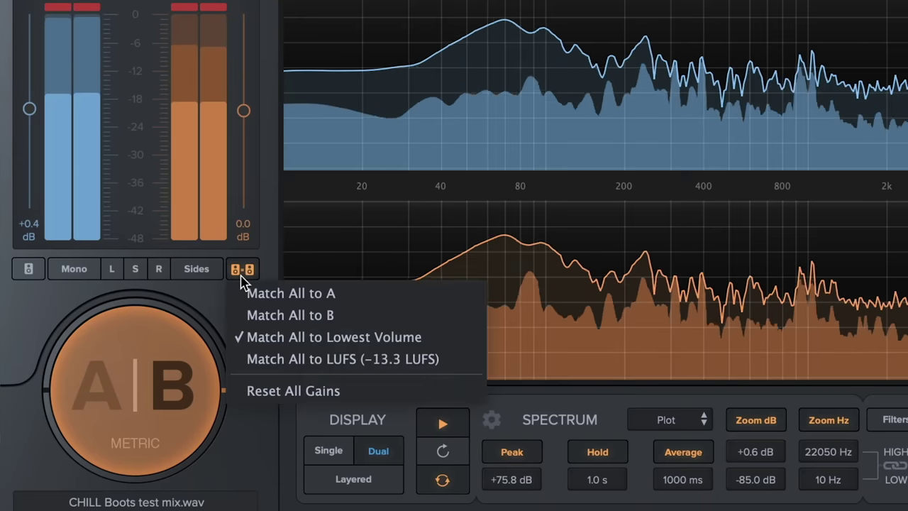
{"action": "left_click", "coordinate": [366, 393]}
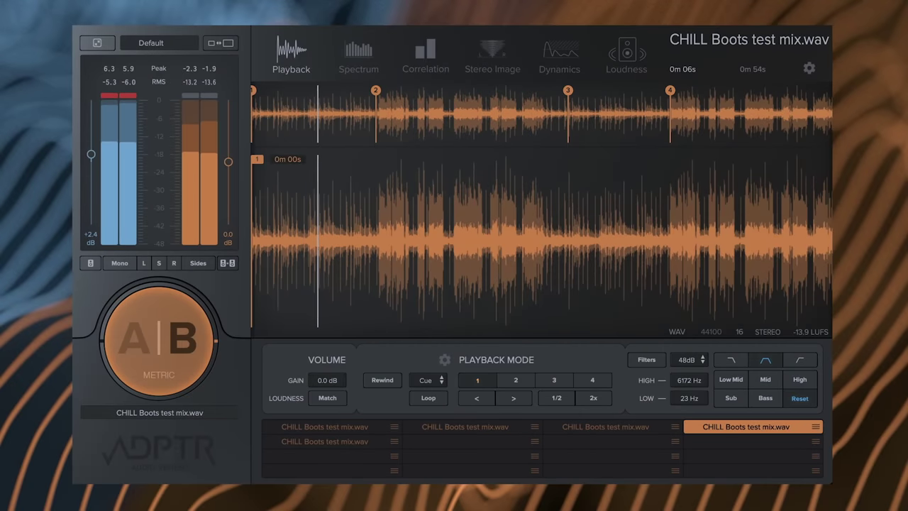
Open the settings panel showing the -20 LUFS Loudness Match target
{"action": "left_click", "coordinate": [810, 69]}
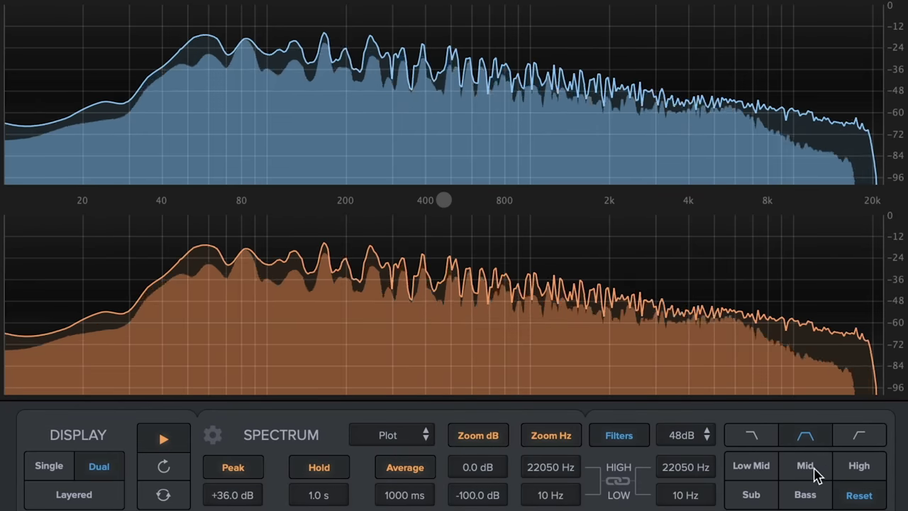
Try the Low Mid, Mid, High and Bass filter presets, ending on Mid (42–2082 Hz)
{"action": "left_click", "coordinate": [764, 471]}
{"action": "left_click", "coordinate": [805, 467]}
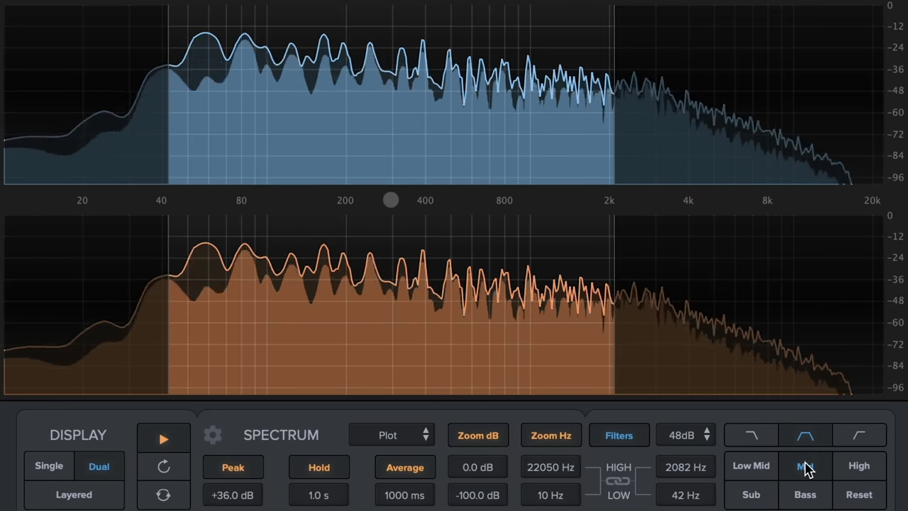
{"action": "left_click", "coordinate": [862, 467]}
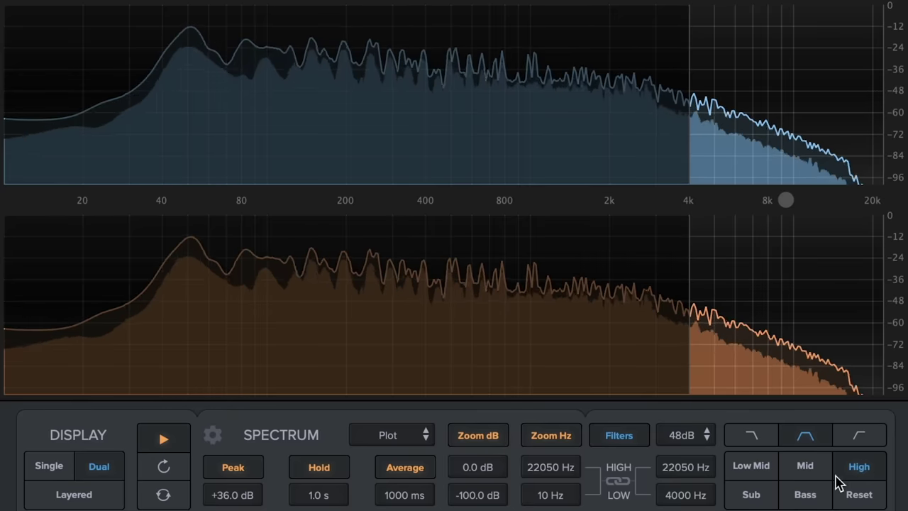
{"action": "left_click", "coordinate": [810, 497]}
{"action": "left_click", "coordinate": [806, 468]}
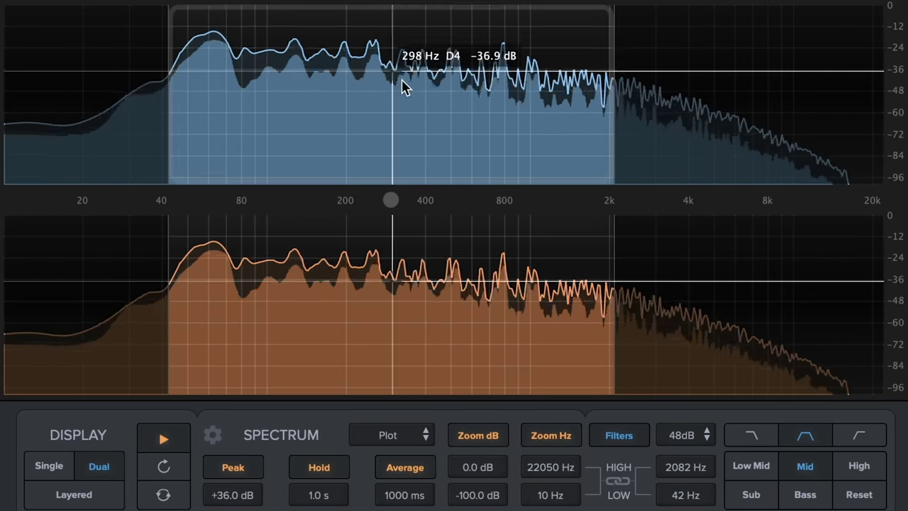
Drag and scroll-resize the filter band into a slim 266–377 Hz slice on both spectra
{"action": "left_click_drag", "start_coordinate": [399, 113], "coordinate": [378, 121]}
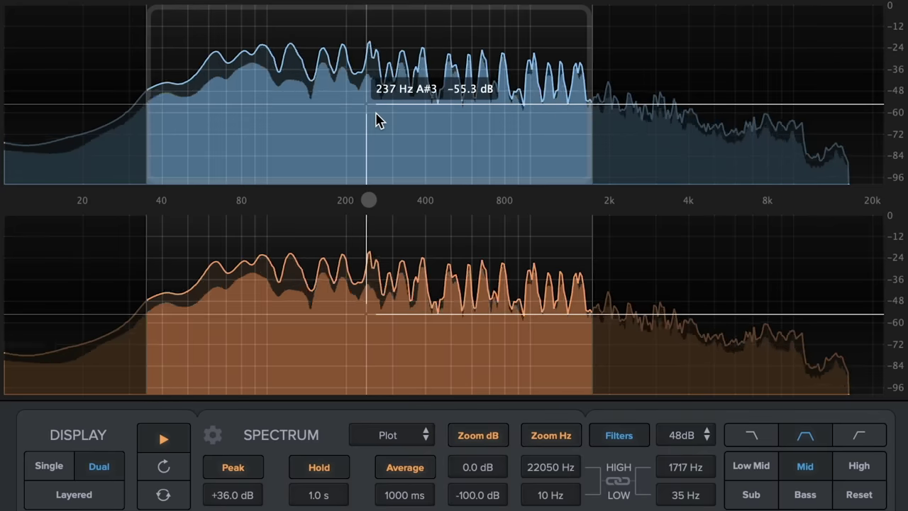
{"action": "scroll", "coordinate": [378, 120], "scroll_direction": "up", "scroll_amount": 8}
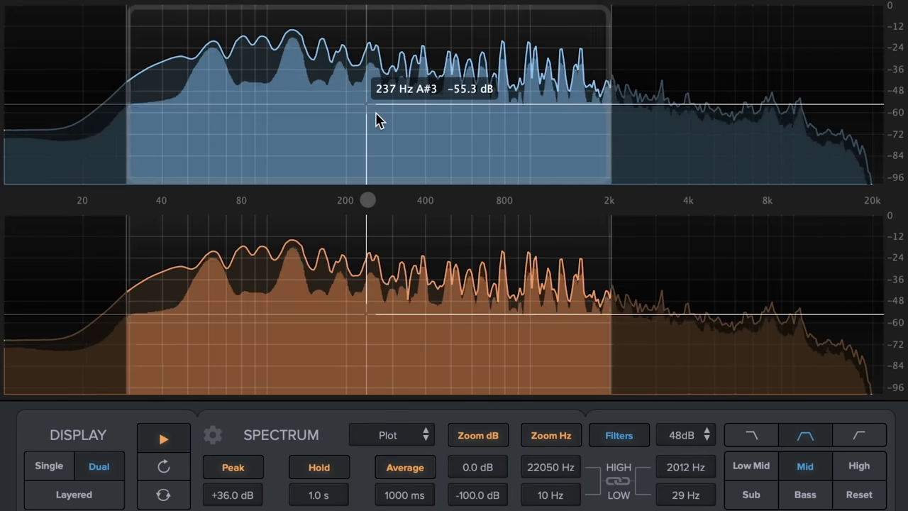
{"action": "scroll", "coordinate": [378, 120], "scroll_direction": "up", "scroll_amount": 2}
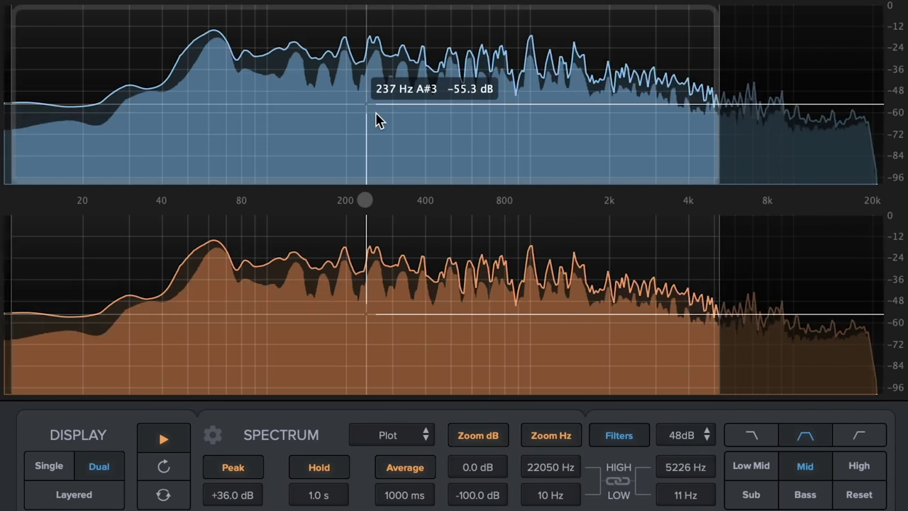
{"action": "scroll", "coordinate": [378, 120], "scroll_direction": "down", "scroll_amount": 10}
{"action": "scroll", "coordinate": [378, 121], "scroll_direction": "down", "scroll_amount": 8}
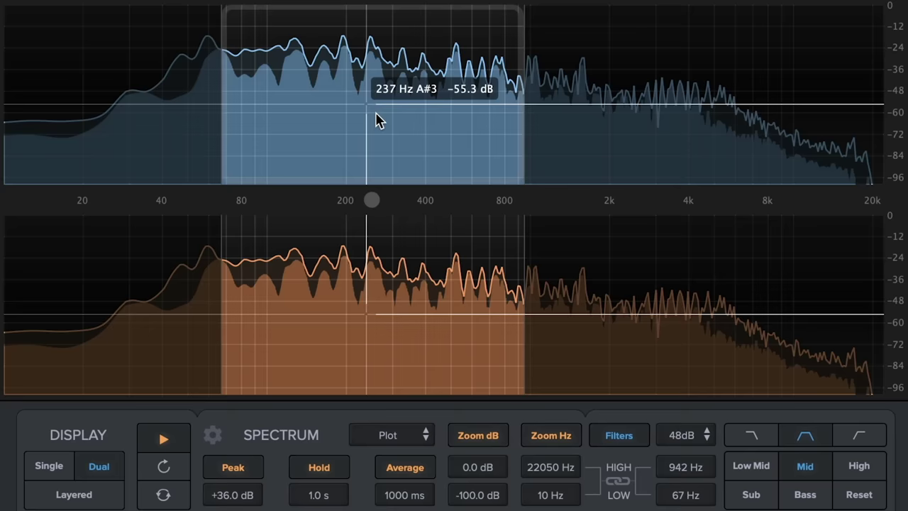
{"action": "scroll", "coordinate": [378, 120], "scroll_direction": "down", "scroll_amount": 5}
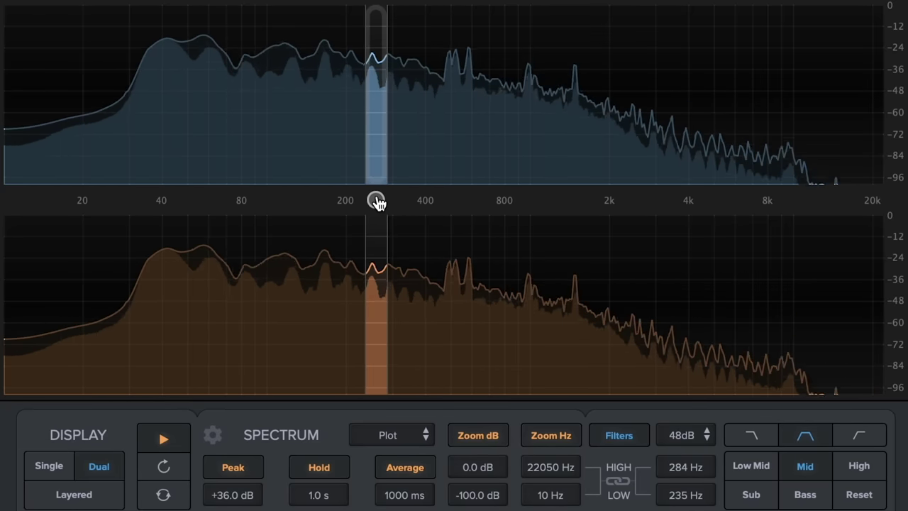
{"action": "left_click_drag", "start_coordinate": [376, 202], "coordinate": [405, 204]}
{"action": "scroll", "coordinate": [405, 204], "scroll_direction": "up", "scroll_amount": 2}
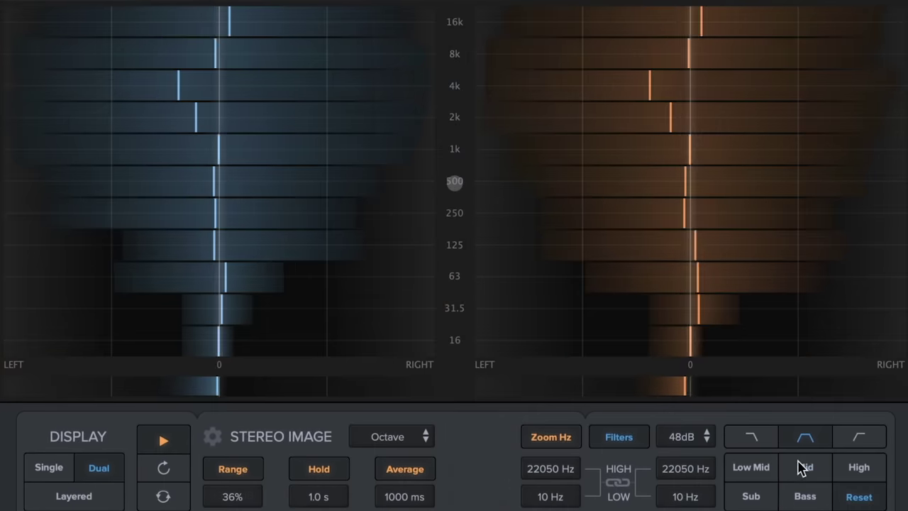
Set the Stereo Image filter to Mid, move the band to 186–629 Hz, and open Low Mid save/restore options
{"action": "left_click", "coordinate": [802, 468]}
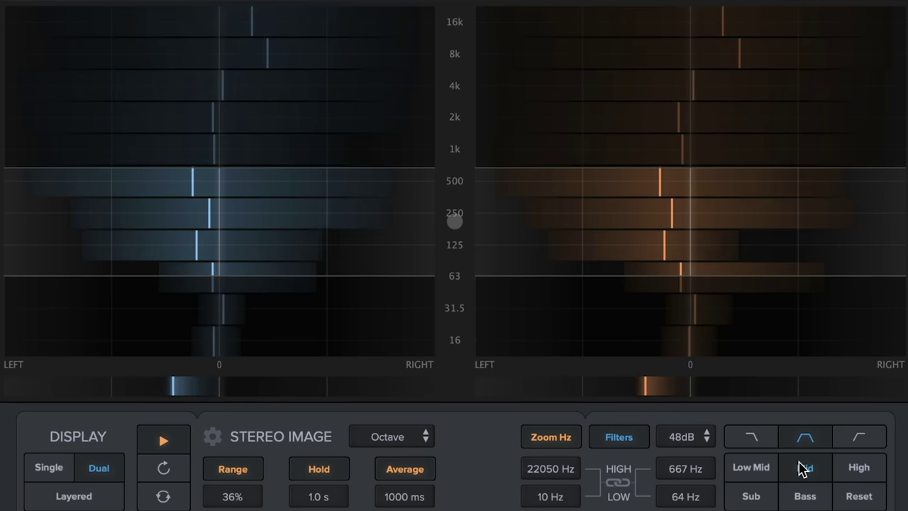
{"action": "left_click_drag", "start_coordinate": [695, 481], "coordinate": [695, 494]}
{"action": "left_click", "coordinate": [754, 471]}
{"action": "left_click", "coordinate": [805, 467]}
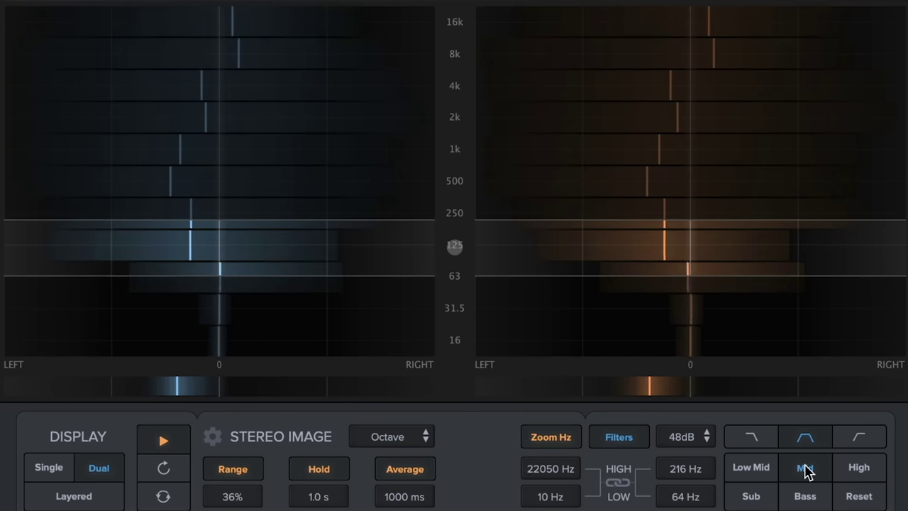
{"action": "left_click_drag", "start_coordinate": [460, 255], "coordinate": [458, 204]}
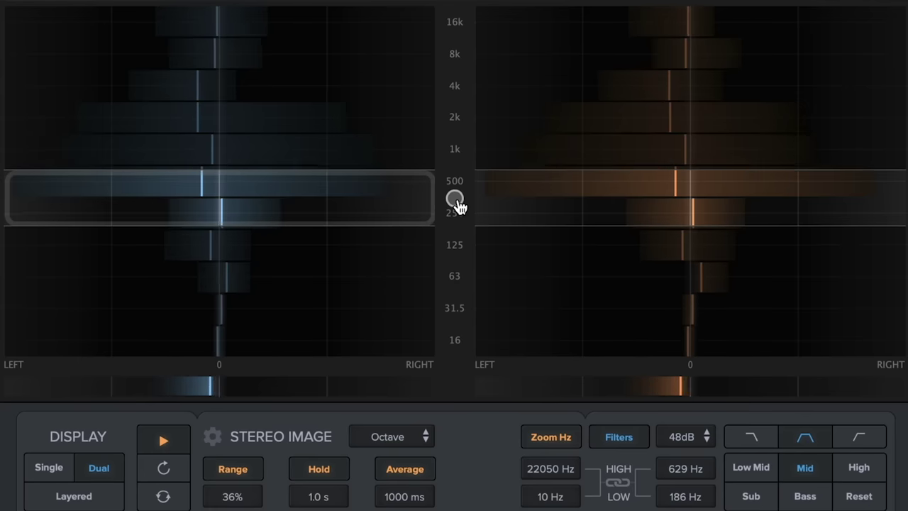
{"action": "right_click", "coordinate": [751, 466]}
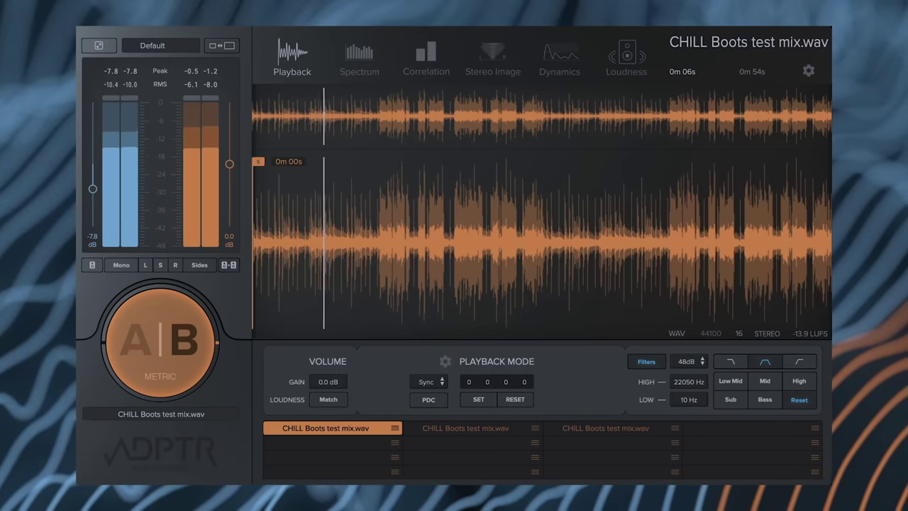
Drag the sync start marker past 0m 11s to 0m 25s
{"action": "left_click_drag", "start_coordinate": [258, 161], "coordinate": [384, 161]}
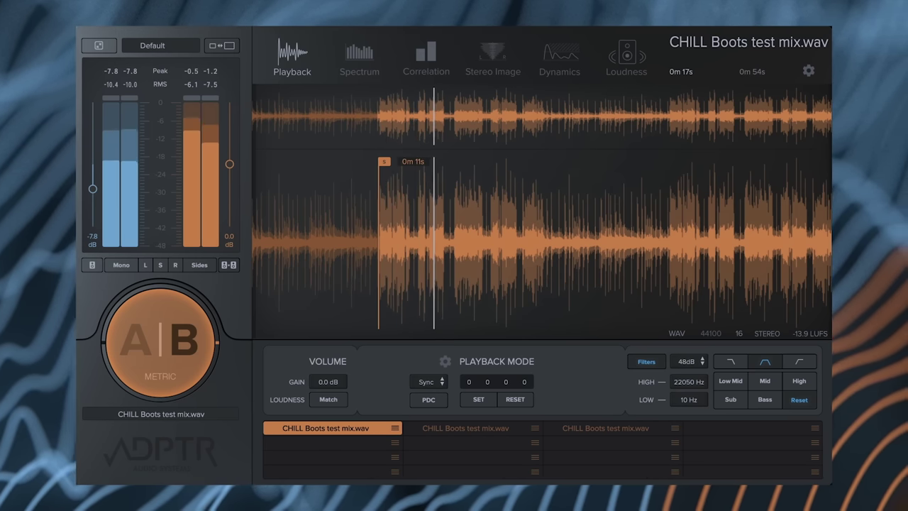
{"action": "left_click_drag", "start_coordinate": [383, 164], "coordinate": [529, 162]}
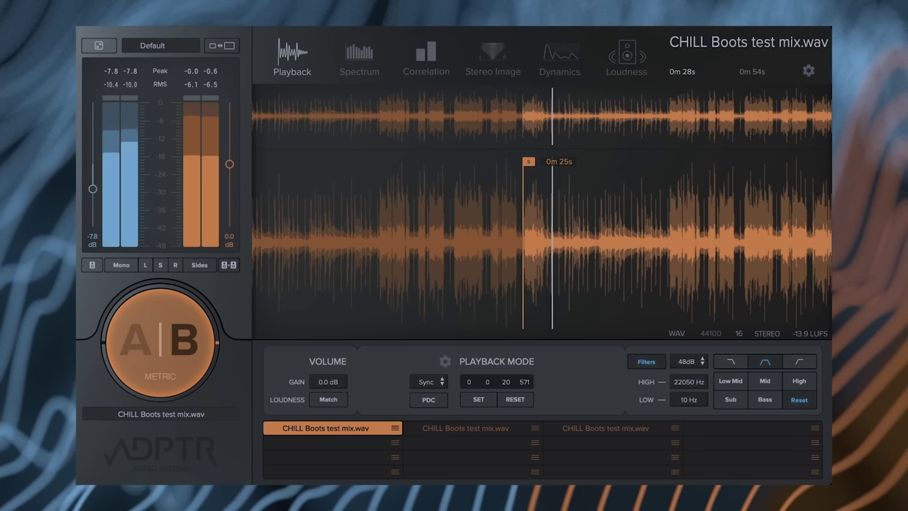
Play the second and third references from the 0m 25s marker, then set sync from the DAW
{"action": "left_click", "coordinate": [487, 429]}
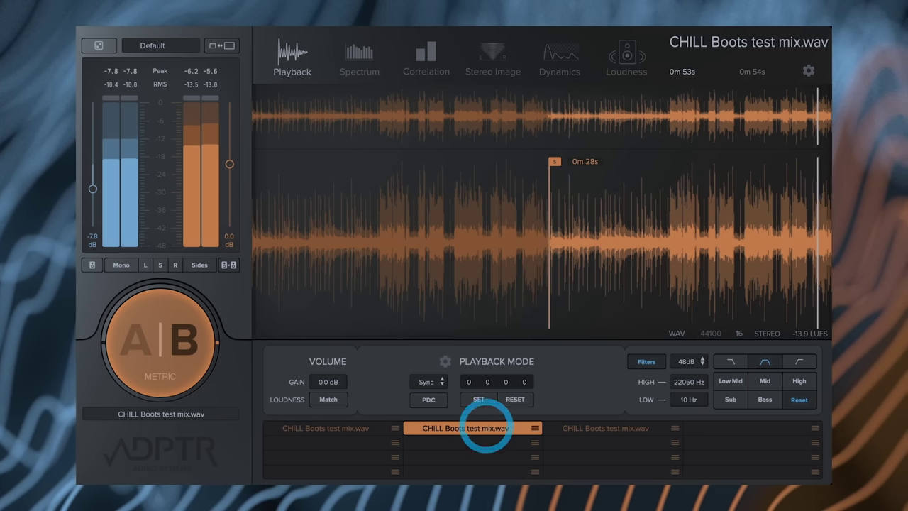
{"action": "left_click", "coordinate": [585, 428]}
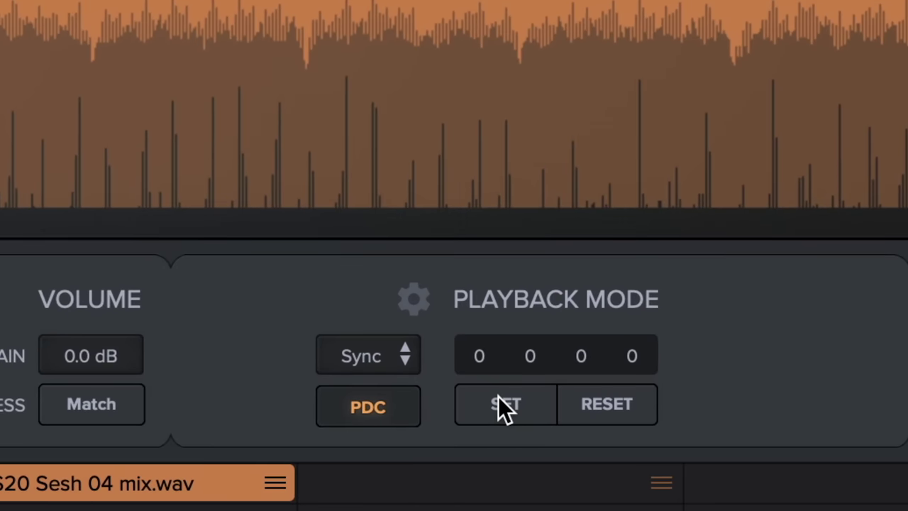
{"action": "left_click", "coordinate": [498, 396]}
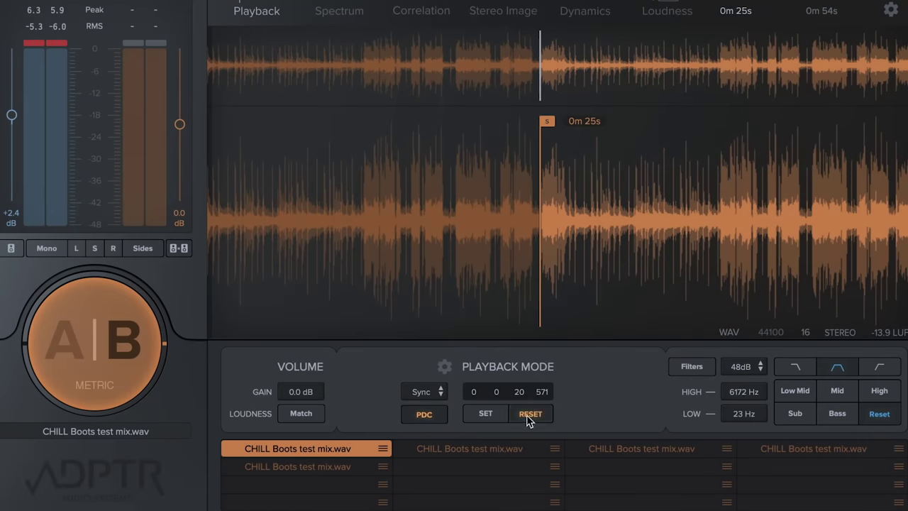
Set manual alignment to about 3010 samples, switching delay compensation off and back on
{"action": "left_click", "coordinate": [425, 415]}
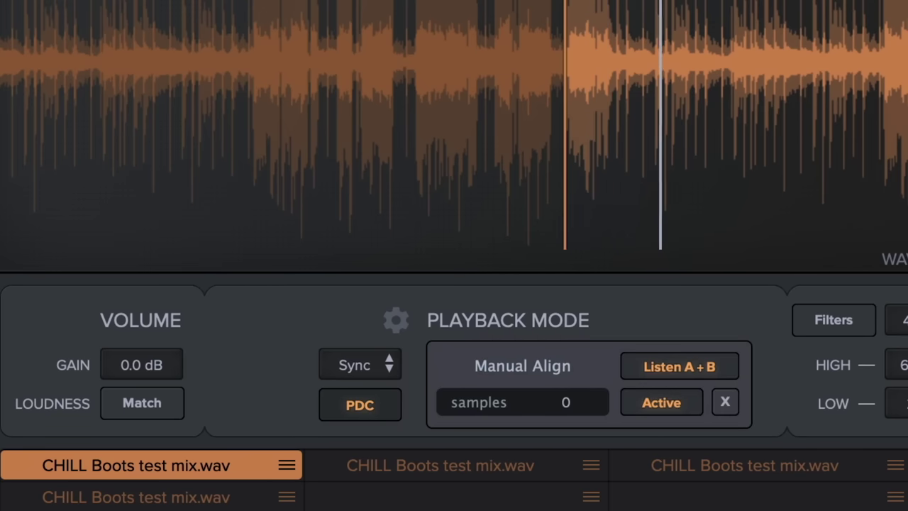
{"action": "left_click_drag", "start_coordinate": [580, 406], "coordinate": [603, 462]}
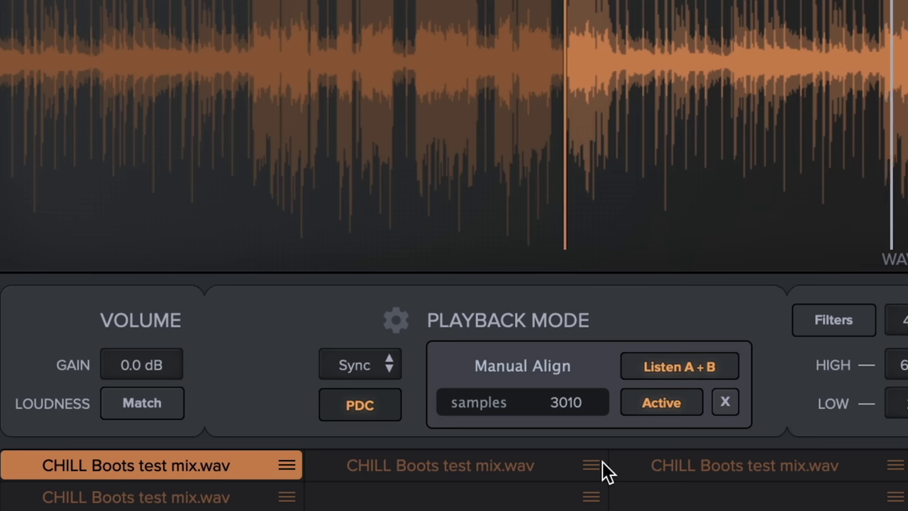
{"action": "left_click", "coordinate": [367, 406]}
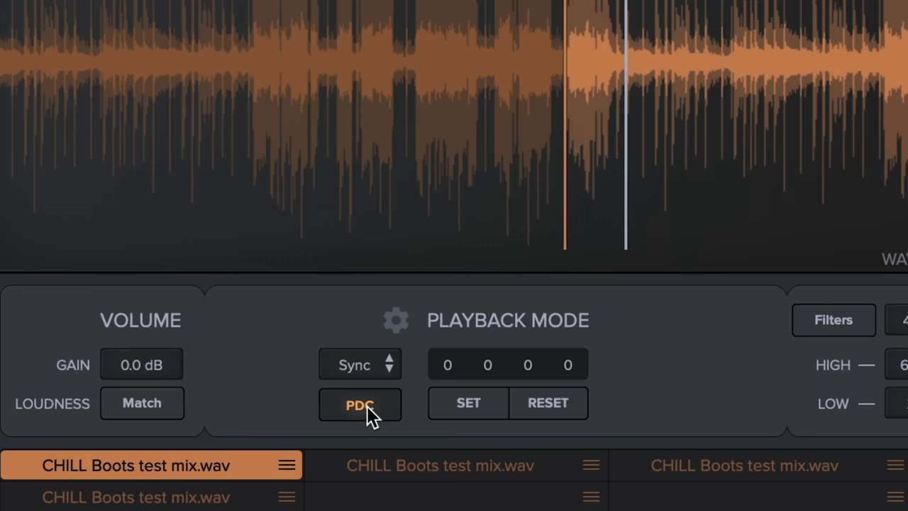
{"action": "left_click", "coordinate": [367, 405]}
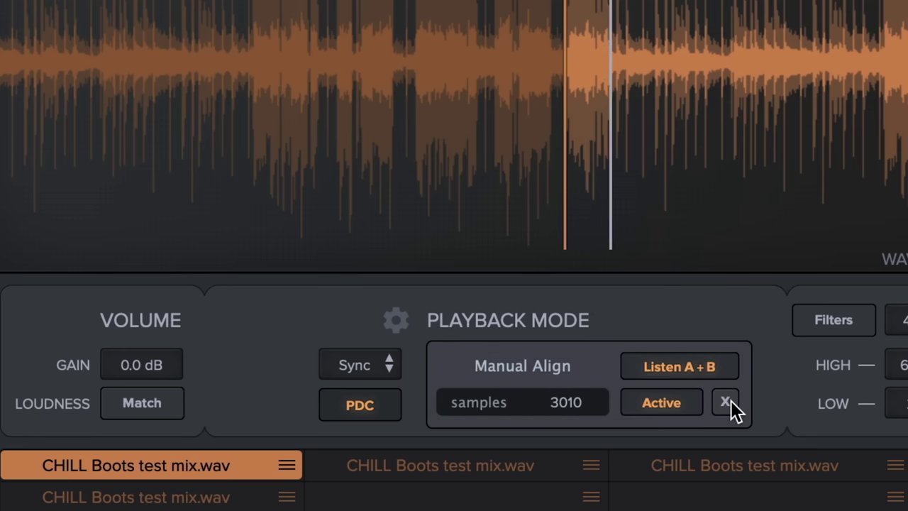
Turn the 3010-sample manual alignment offset off and back on, leaving it active
{"action": "left_click", "coordinate": [727, 403]}
{"action": "left_click", "coordinate": [378, 403]}
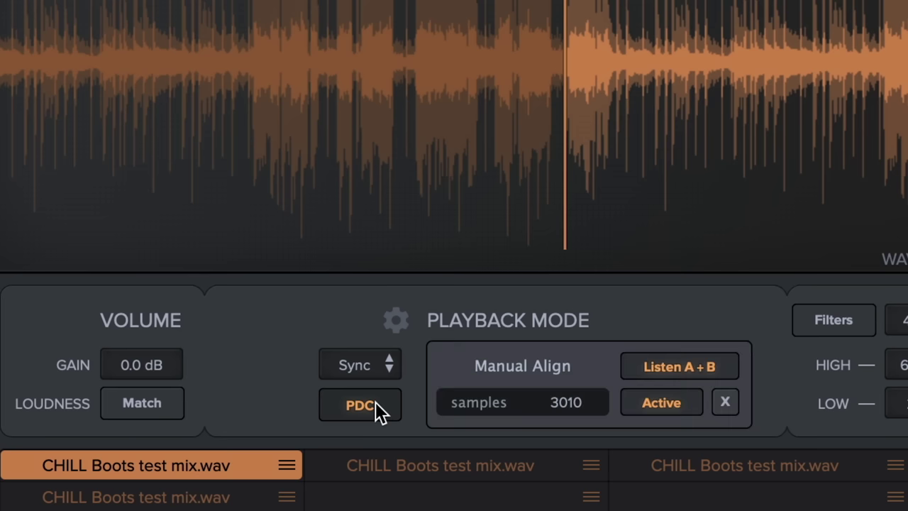
{"action": "left_click", "coordinate": [653, 401]}
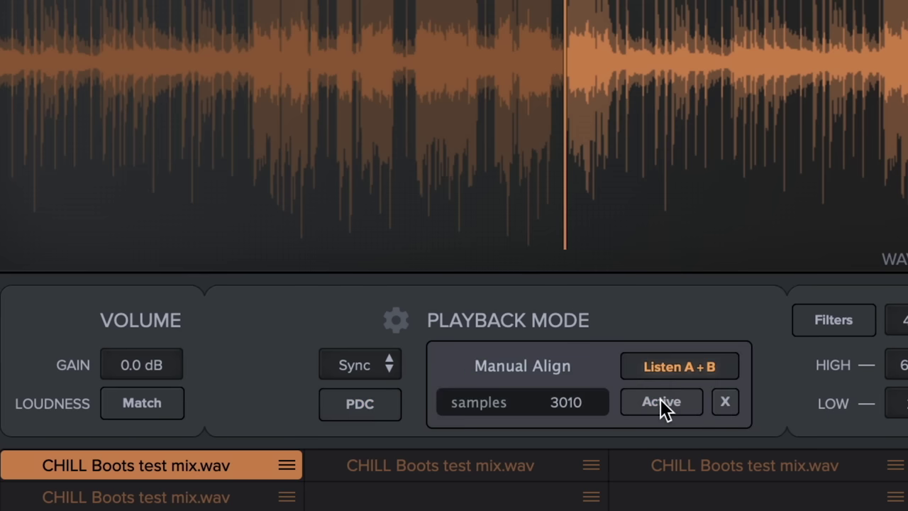
{"action": "left_click", "coordinate": [661, 402]}
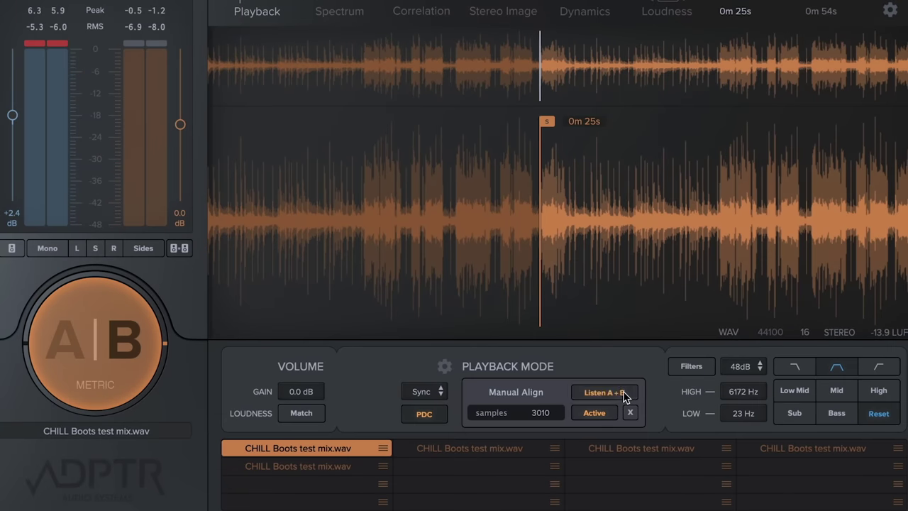
Play from the start marker, toggle between A and B, then hear A+B together
{"action": "key", "text": "space"}
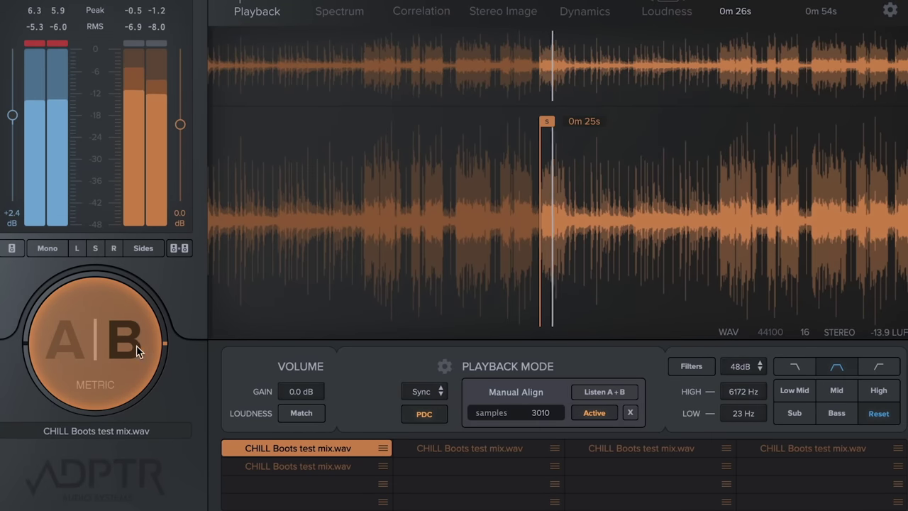
{"action": "left_click", "coordinate": [136, 345]}
{"action": "left_click", "coordinate": [136, 344]}
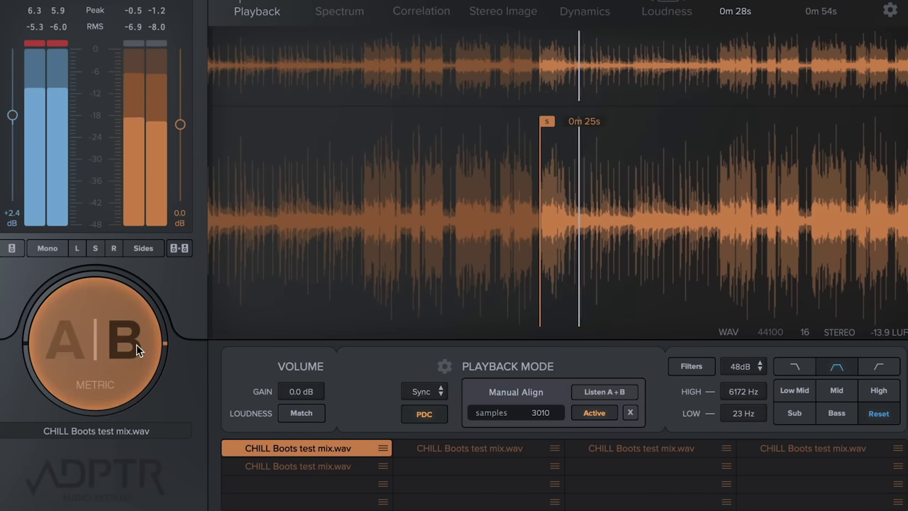
{"action": "left_click", "coordinate": [137, 344]}
{"action": "left_click", "coordinate": [136, 344]}
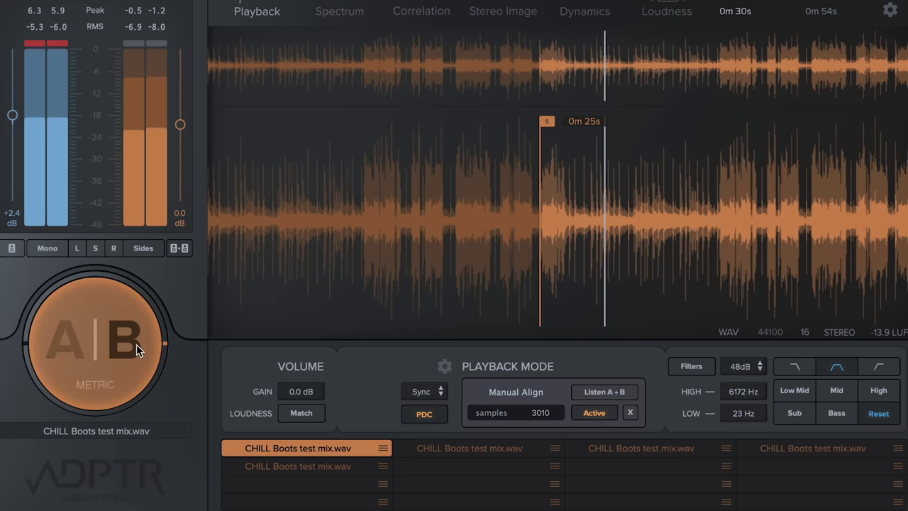
{"action": "left_click", "coordinate": [628, 394]}
{"action": "key", "text": "space"}
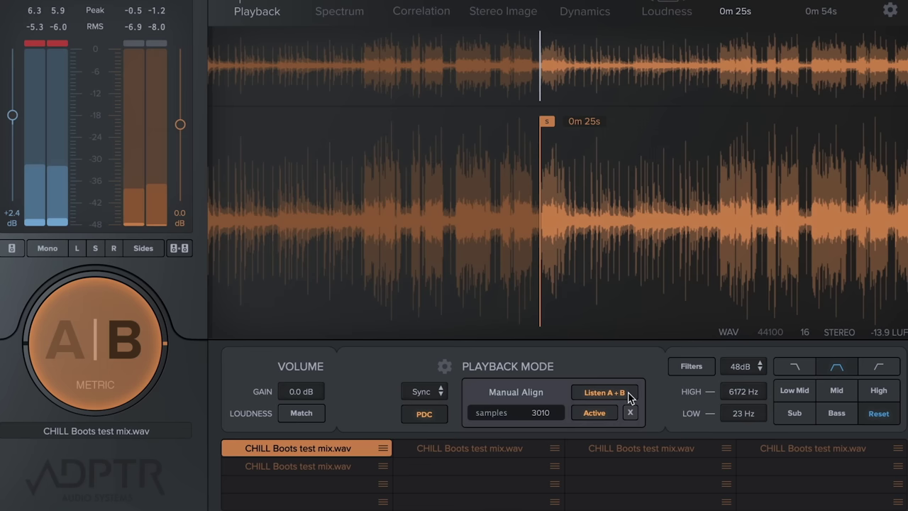
Try delay compensation (PDC) alignment during playback, then return to manual sample alignment
{"action": "left_click", "coordinate": [428, 417]}
{"action": "left_click", "coordinate": [428, 417]}
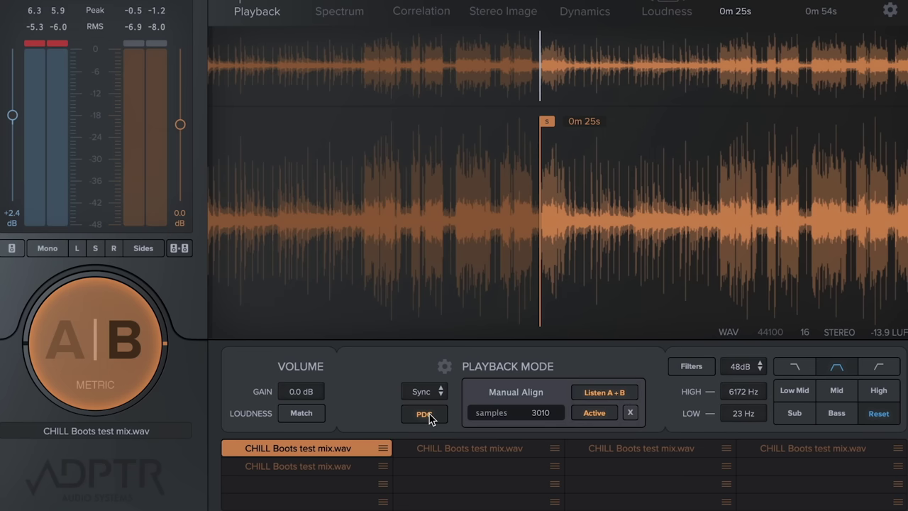
{"action": "key", "text": "space"}
{"action": "left_click", "coordinate": [429, 417]}
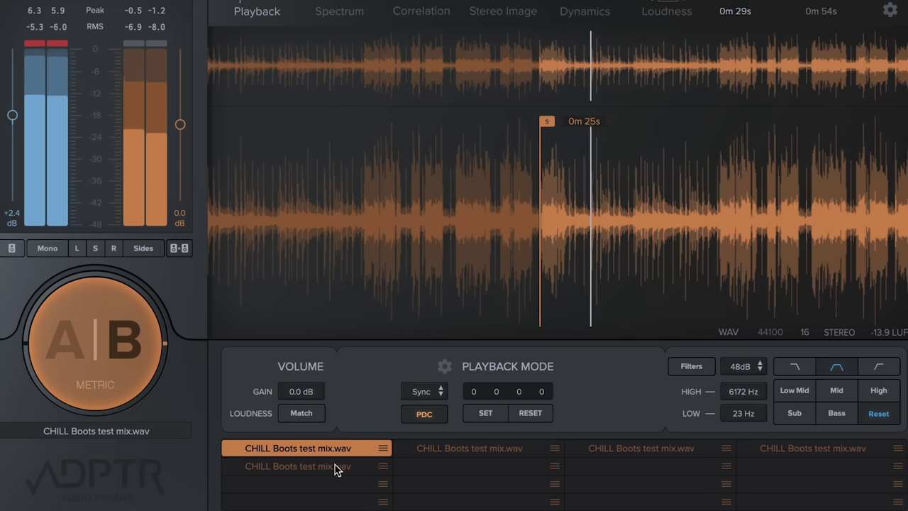
{"action": "left_click", "coordinate": [424, 414]}
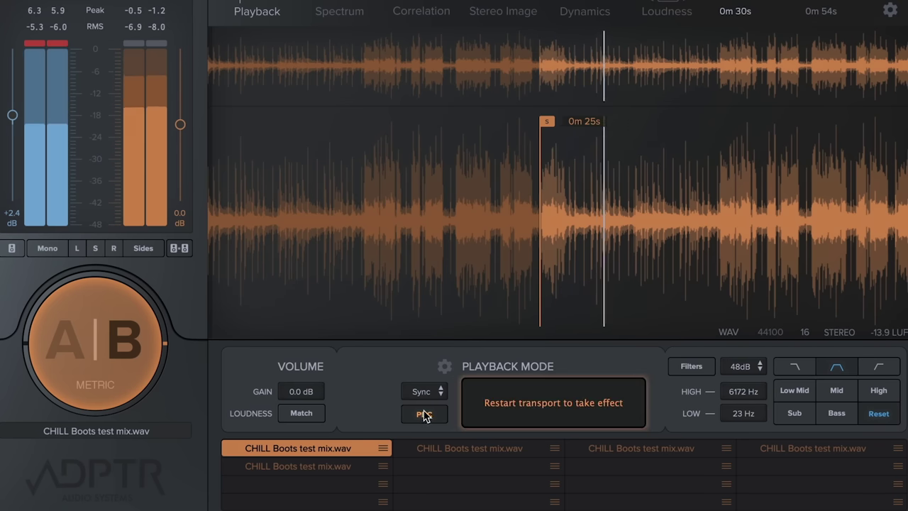
Load the second reference, then the slots using Cue and Sync playback modes
{"action": "left_click", "coordinate": [325, 468]}
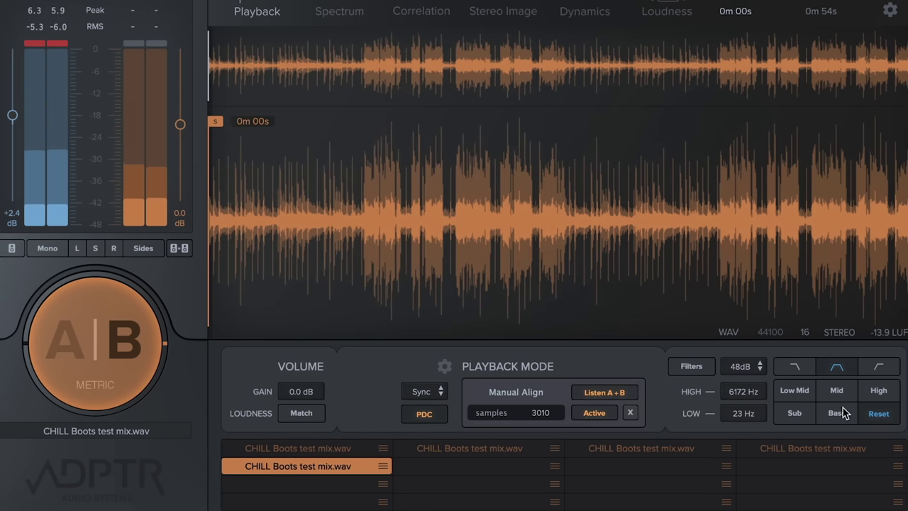
{"action": "left_click", "coordinate": [830, 446]}
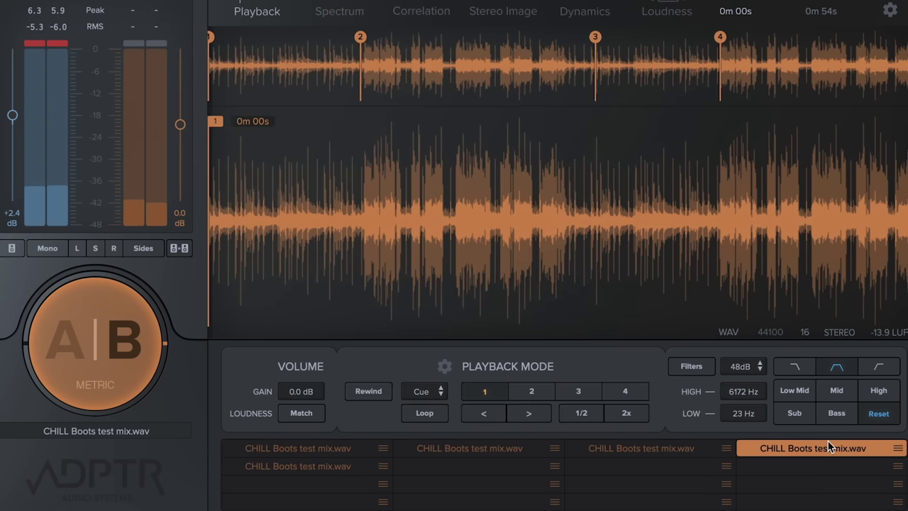
{"action": "left_click", "coordinate": [671, 454]}
Set this reference to manual alignment and plot the spectrum as octave bands
{"action": "left_click", "coordinate": [434, 413]}
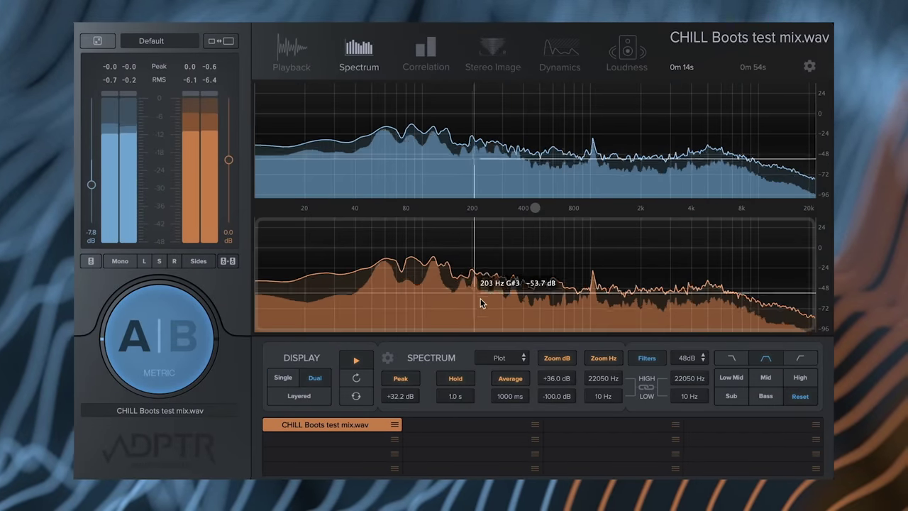
{"action": "left_click", "coordinate": [506, 361]}
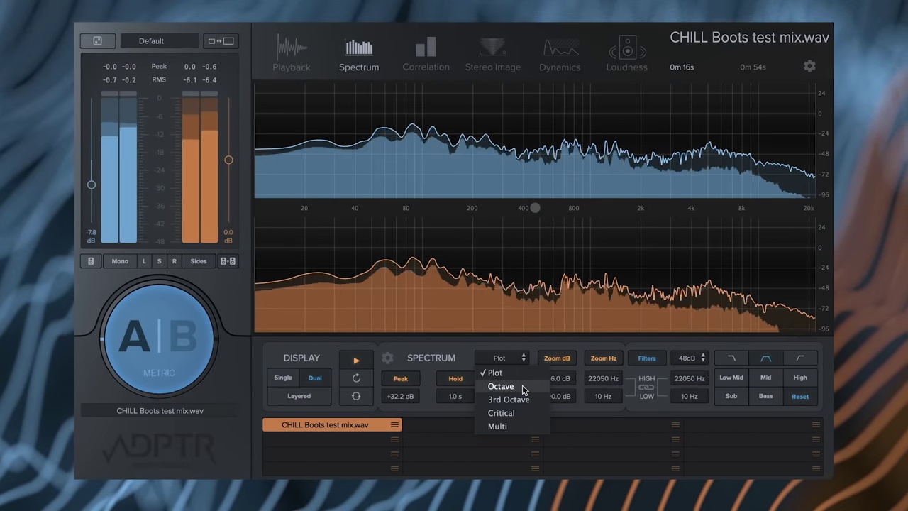
{"action": "left_click", "coordinate": [522, 385]}
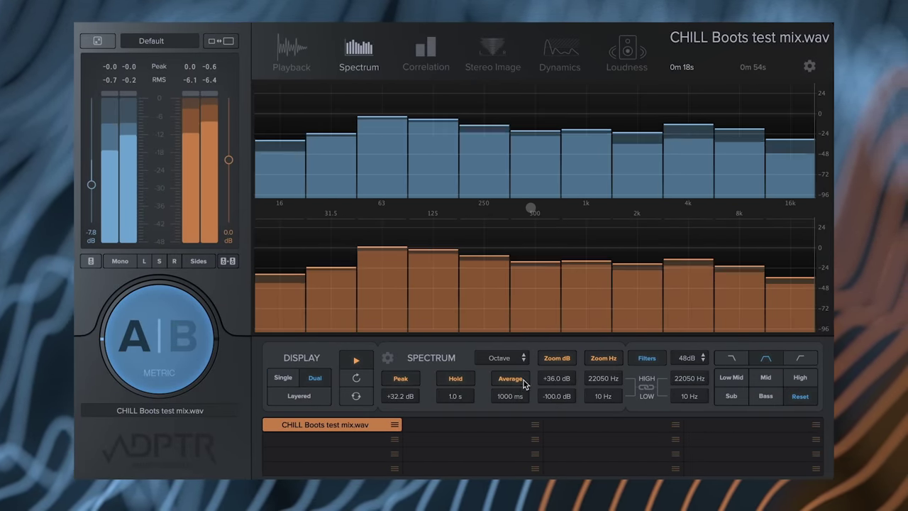
Browse the Correlation, Stereo Image and Loudness analyses, ending on Dynamics
{"action": "left_click", "coordinate": [429, 51]}
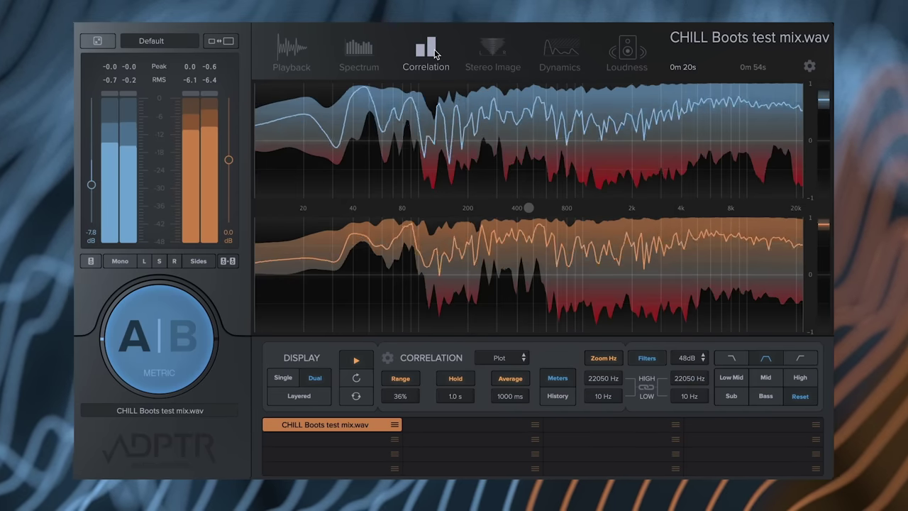
{"action": "left_click", "coordinate": [488, 54]}
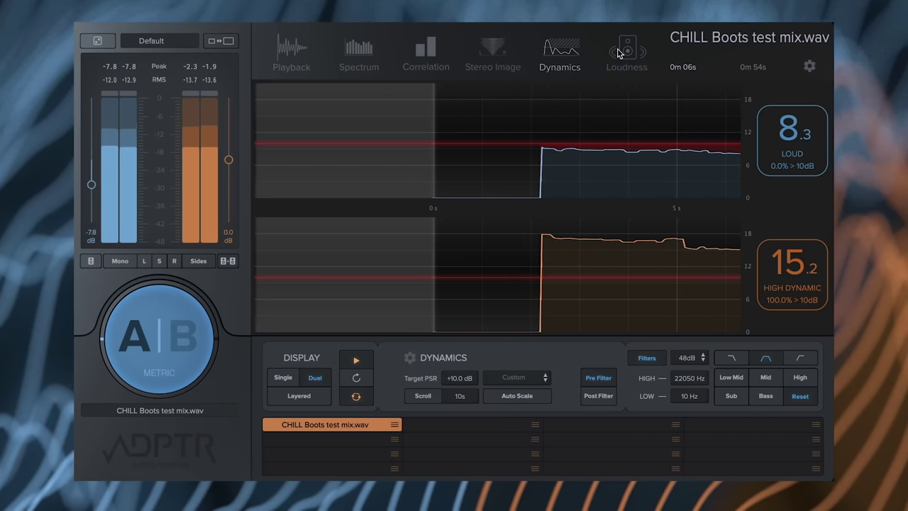
{"action": "left_click", "coordinate": [618, 50]}
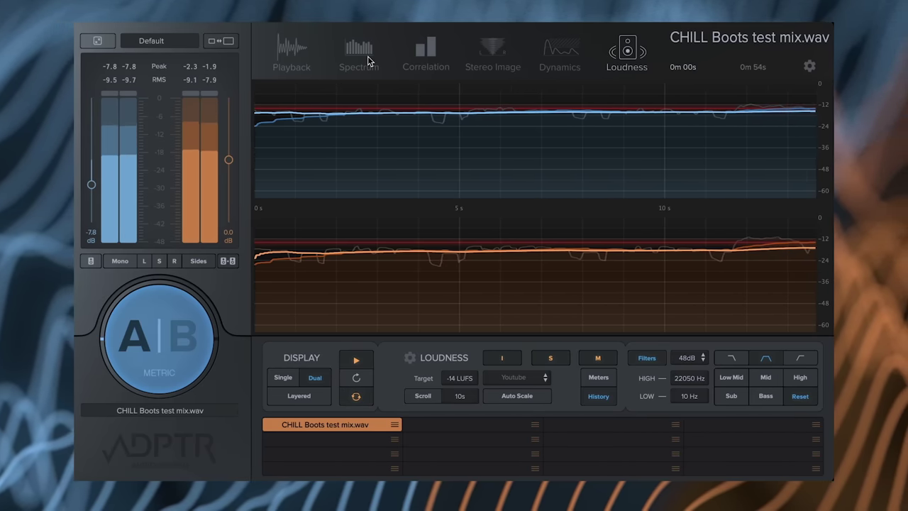
{"action": "left_click", "coordinate": [425, 53]}
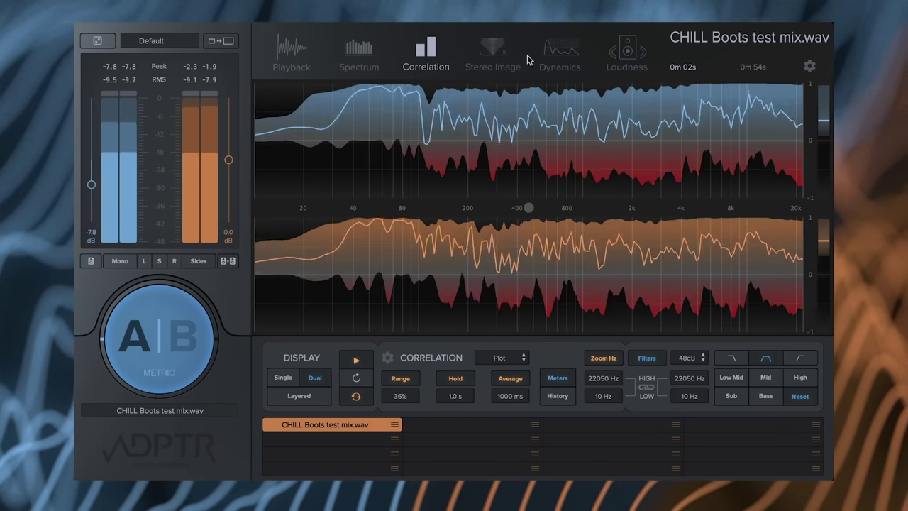
{"action": "left_click", "coordinate": [626, 51]}
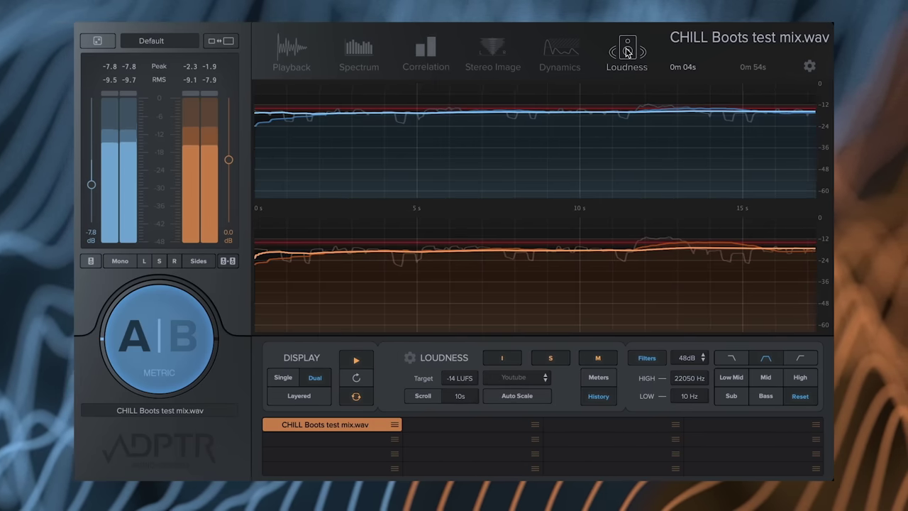
{"action": "left_click", "coordinate": [571, 52]}
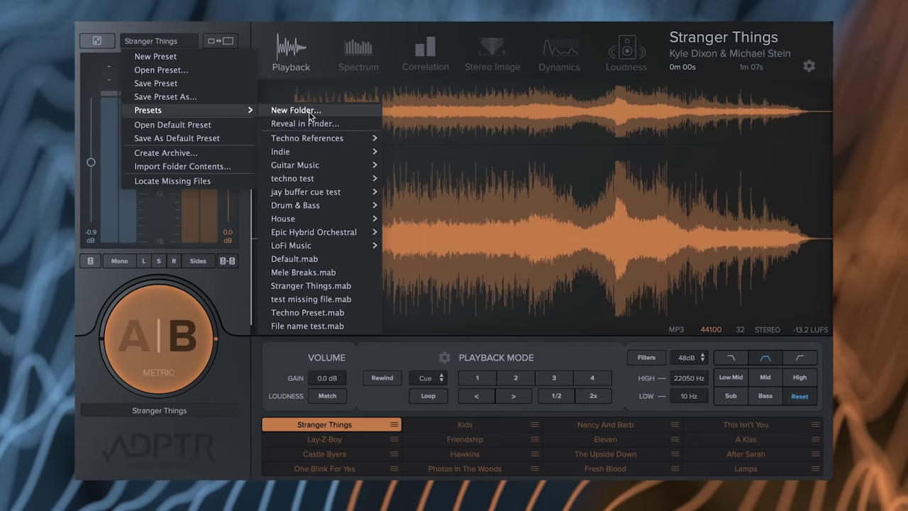
Load the Stranger Things.mab preset and remove its 16 missing files
{"action": "mouse_move", "coordinate": [344, 139]}
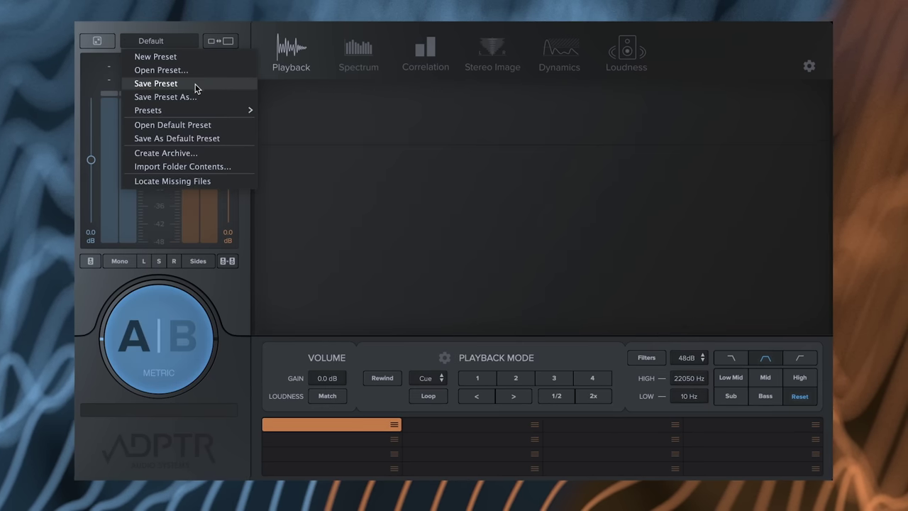
{"action": "mouse_move", "coordinate": [249, 116]}
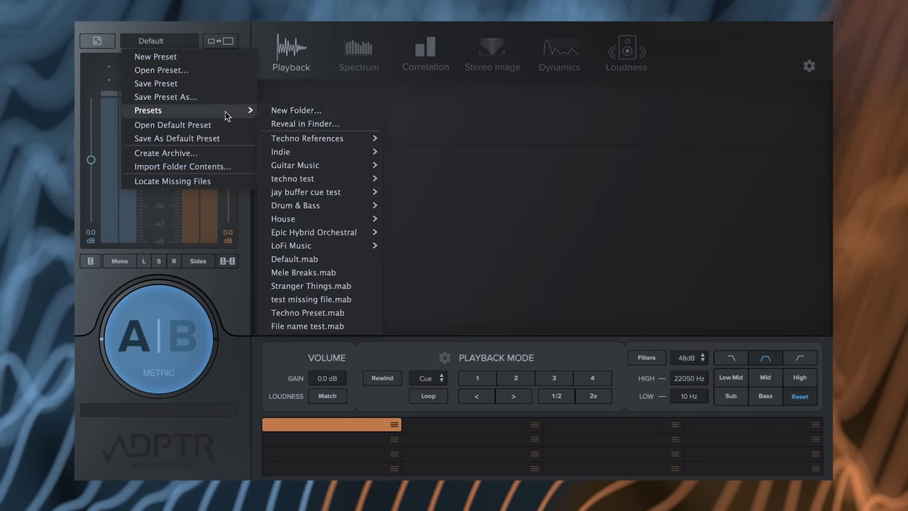
{"action": "left_click", "coordinate": [350, 285]}
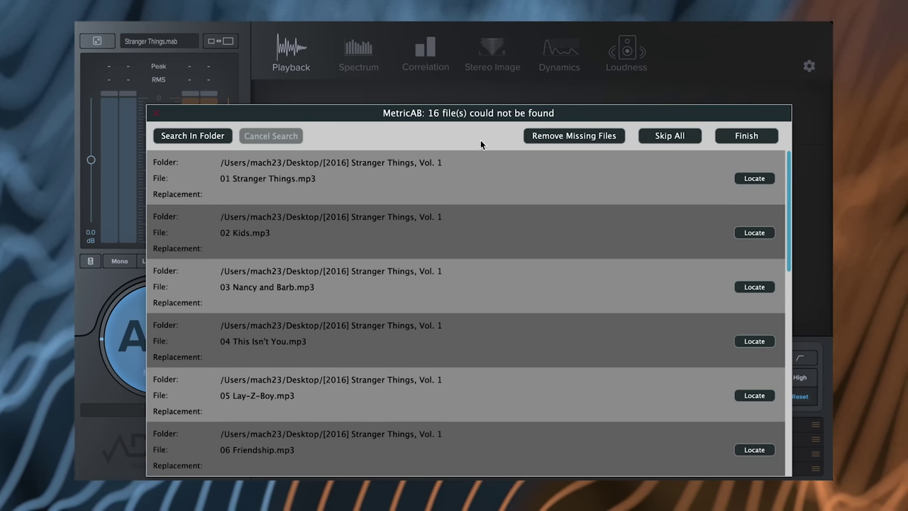
{"action": "left_click", "coordinate": [592, 136]}
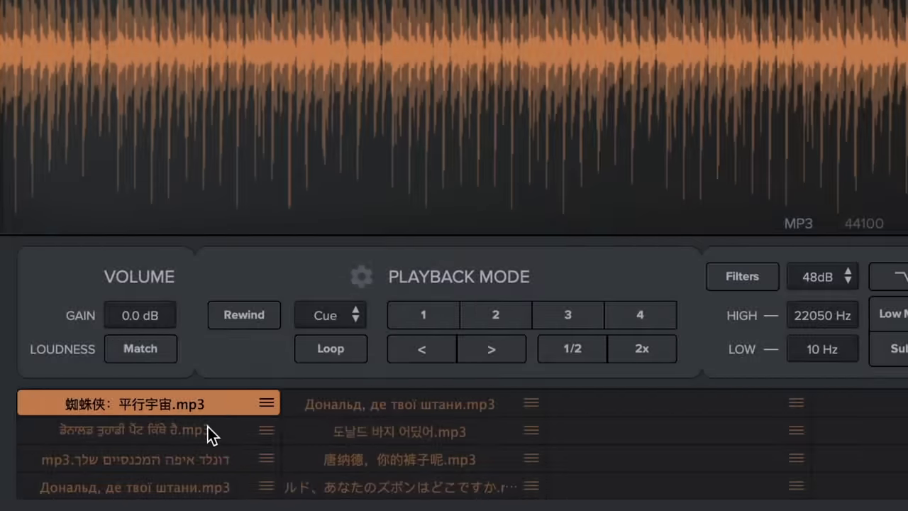
Load the Gurmukhi, Hebrew, Cyrillic and Japanese-named references, then the second Client Mix v23 file
{"action": "left_click", "coordinate": [207, 428]}
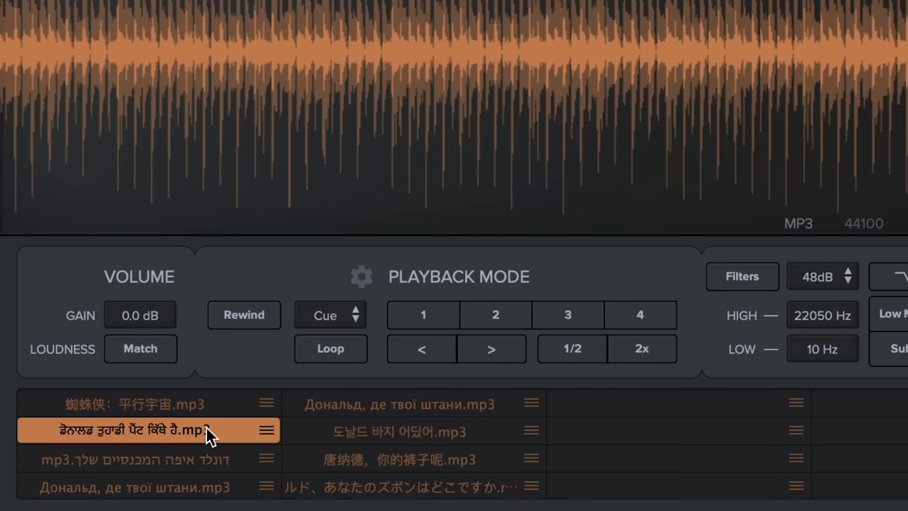
{"action": "left_click", "coordinate": [200, 461]}
{"action": "left_click", "coordinate": [202, 489]}
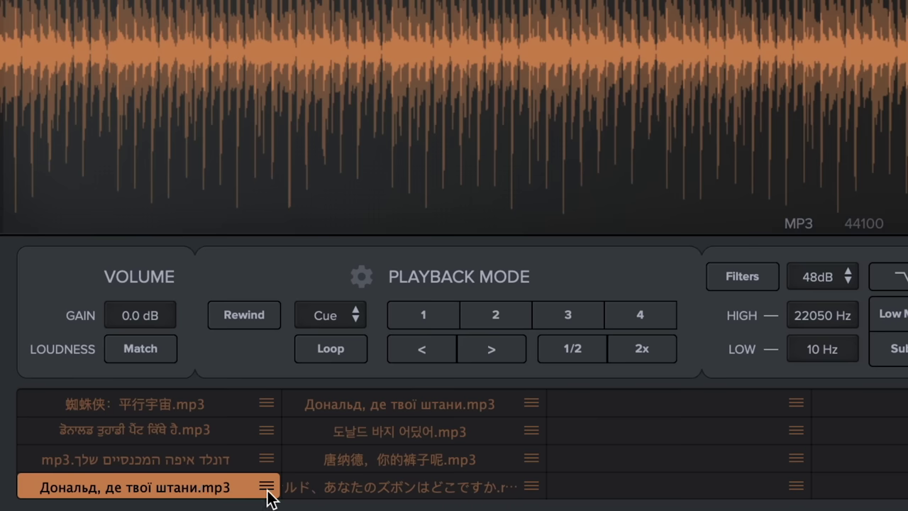
{"action": "left_click", "coordinate": [431, 488]}
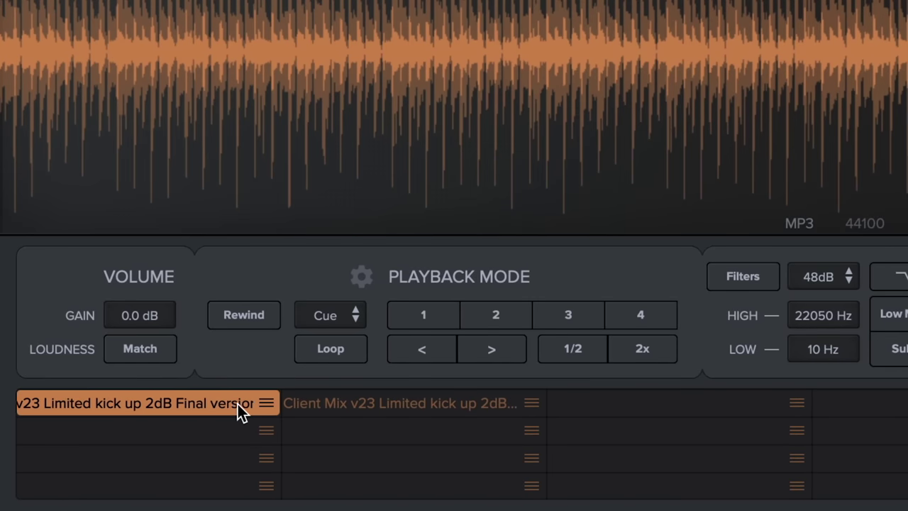
{"action": "left_click", "coordinate": [505, 406]}
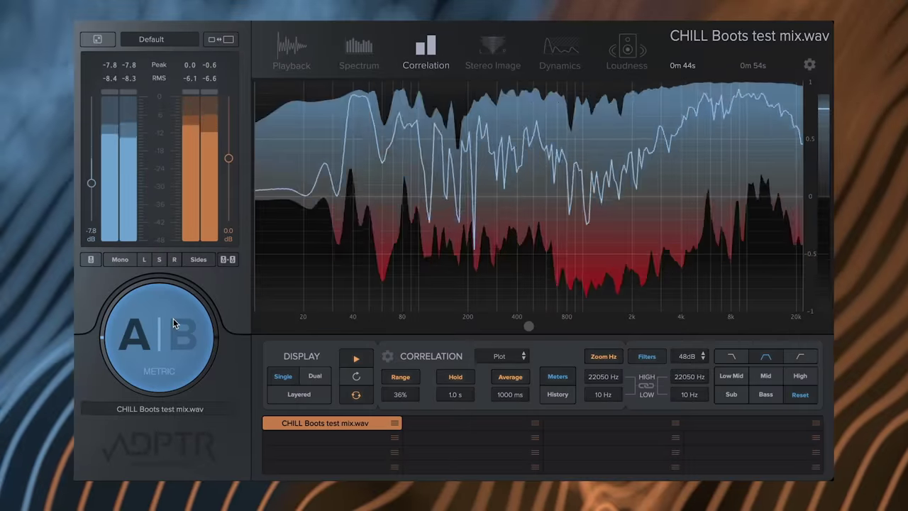
Flip the Correlation Single view from track B to track A with the A|B button
{"action": "left_click", "coordinate": [173, 321]}
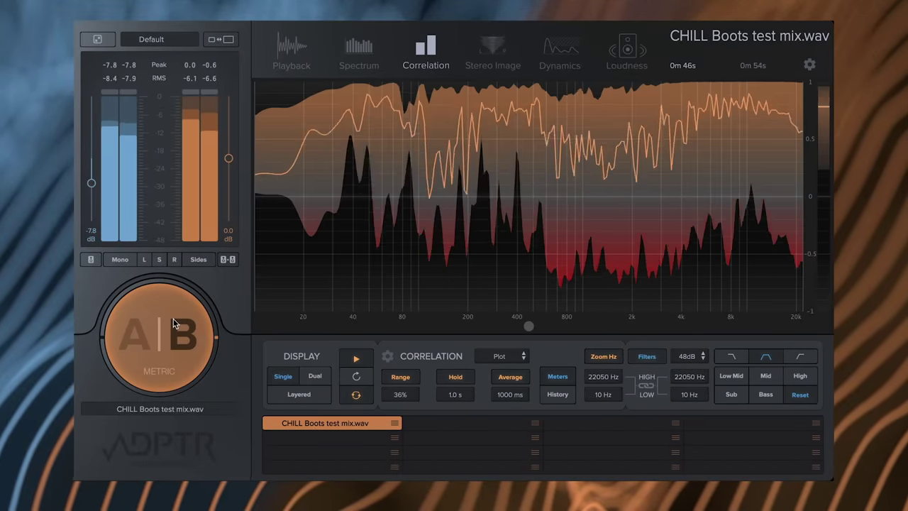